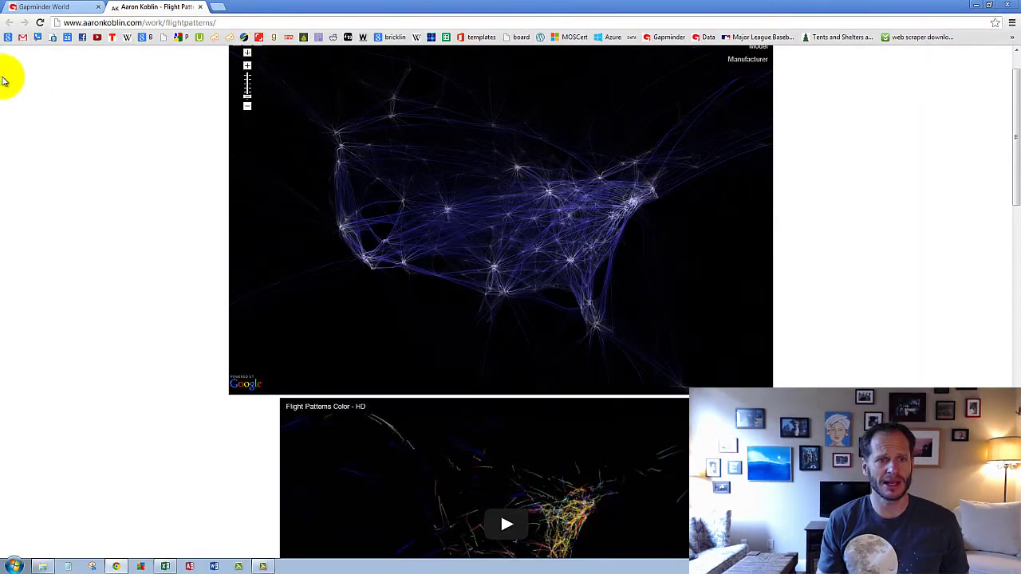
Open the Gapminder World page and examine the life expectancy and income axes of its Wealth & Health of Nations chart
click(43, 8)
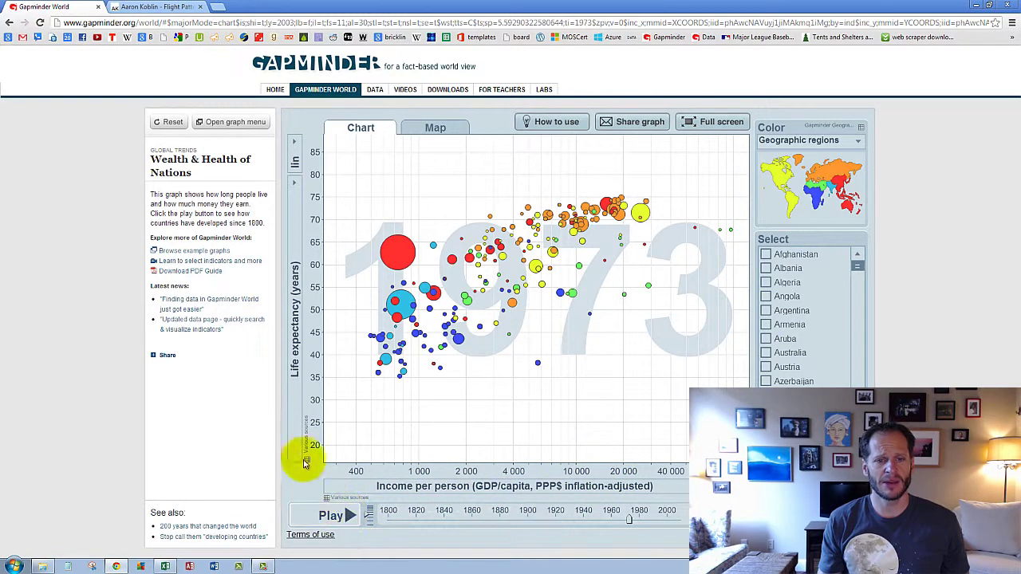
mouse_move(297, 269)
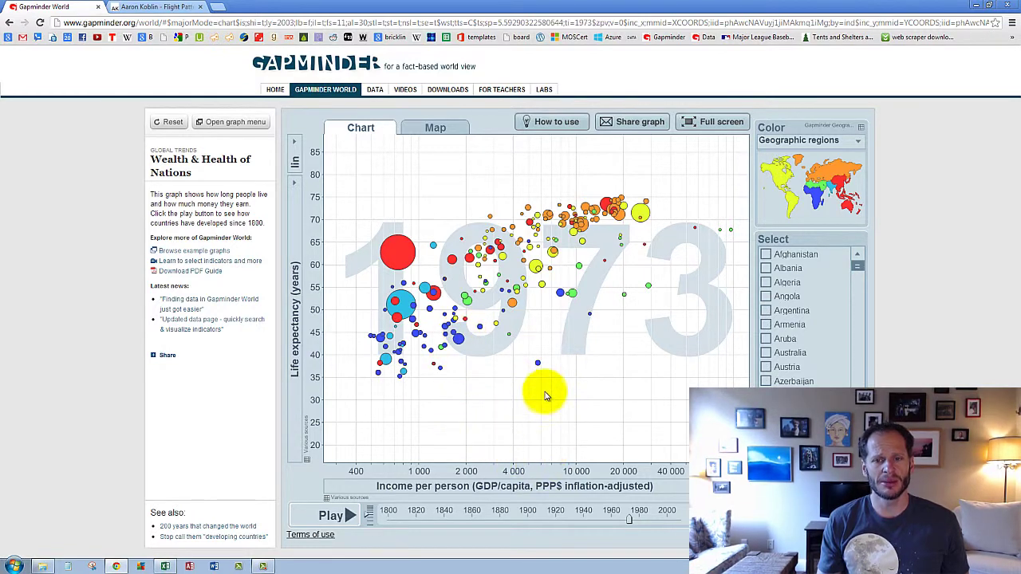
mouse_move(539, 363)
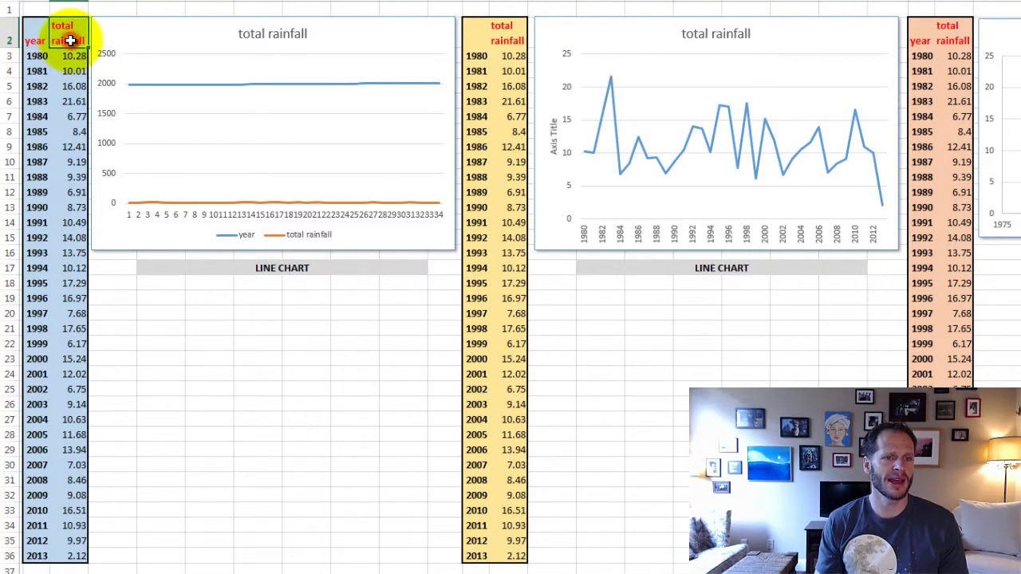
Insert a 2-D line chart from the blue year and total rainfall table and place it below the first LINE CHART label
mouse_move(75, 550)
mouse_down()
mouse_move(39, 478)
mouse_move(28, 48)
mouse_up()
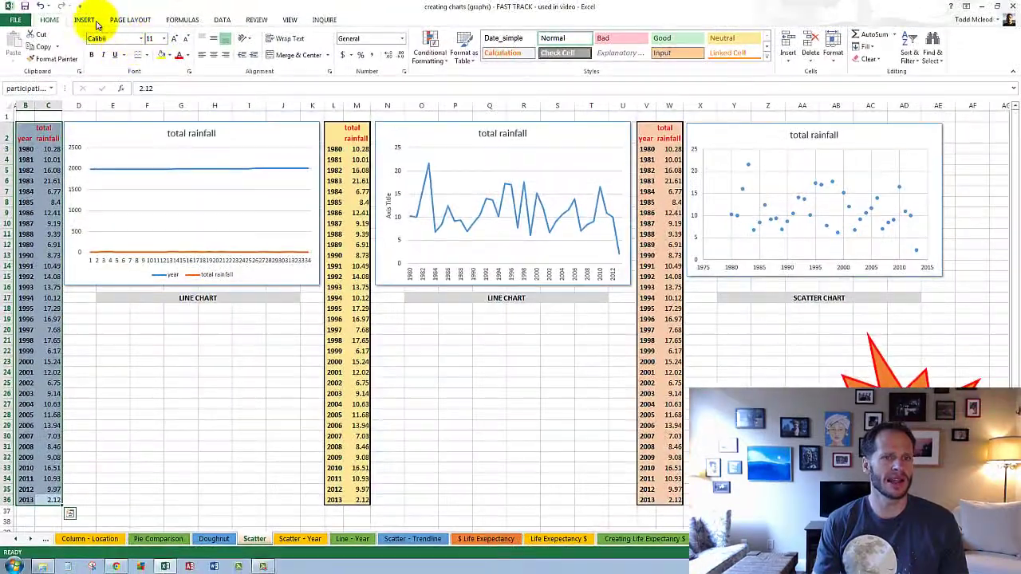
click(93, 22)
click(332, 40)
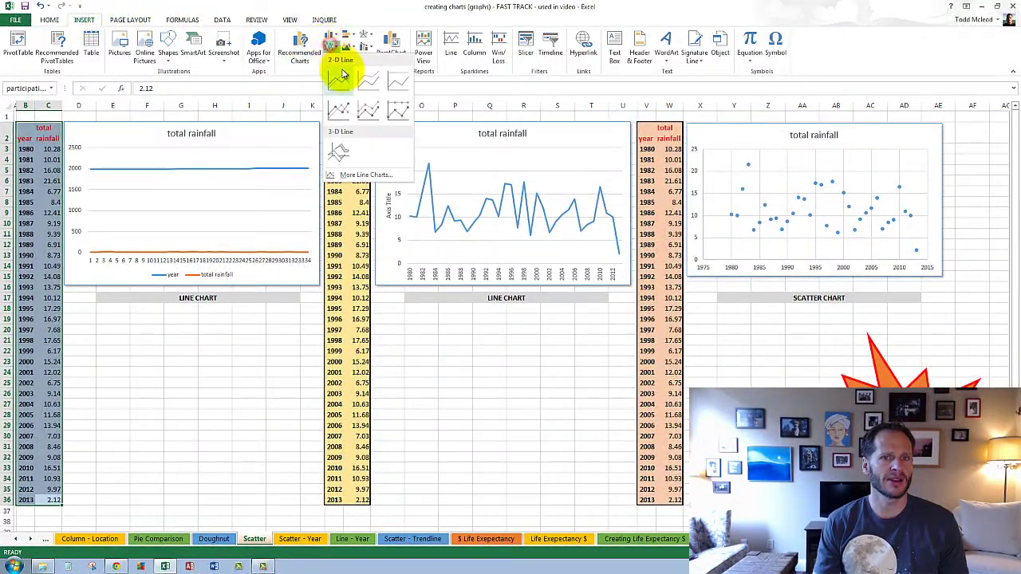
click(341, 74)
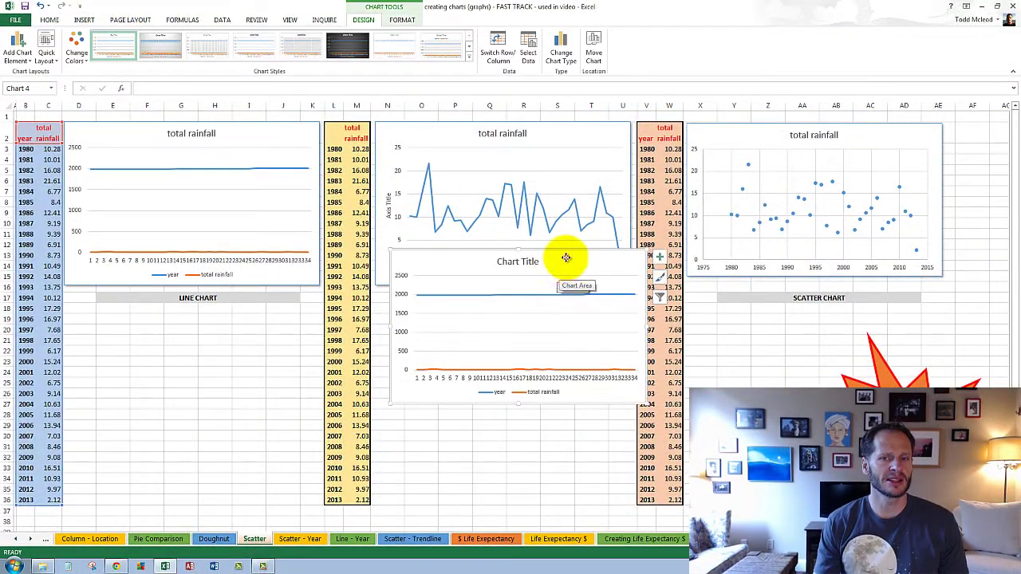
drag(565, 258, 239, 321)
Insert a 2-D line chart from the yellow rainfall table and place it below the second LINE CHART label
drag(362, 499, 358, 143)
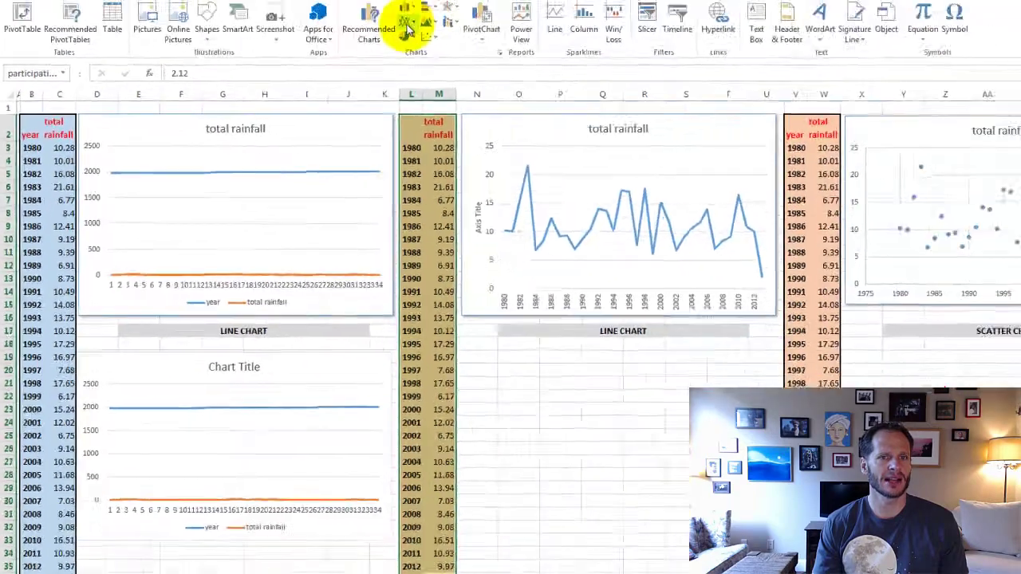
click(333, 46)
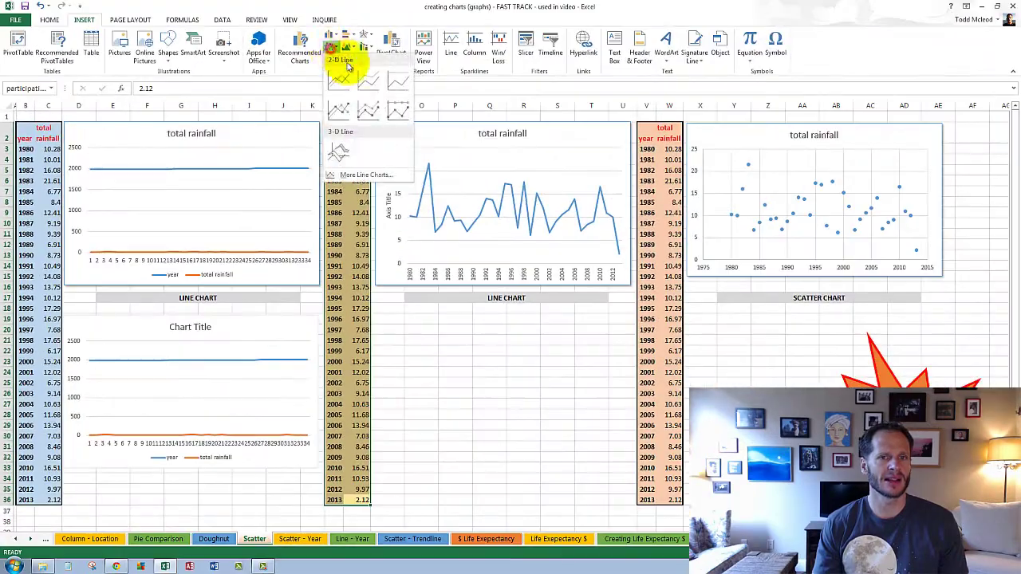
click(341, 85)
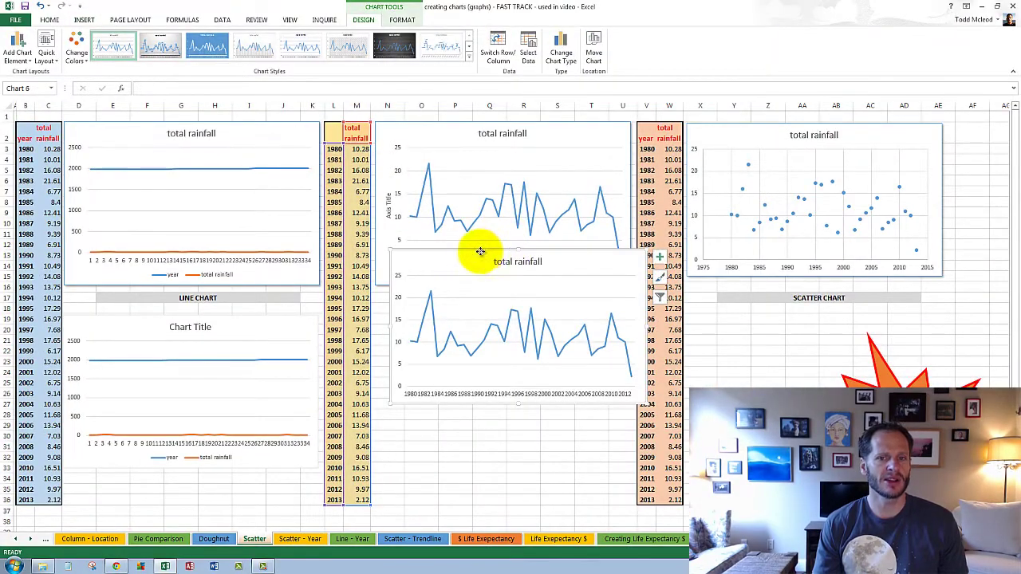
drag(480, 252, 467, 326)
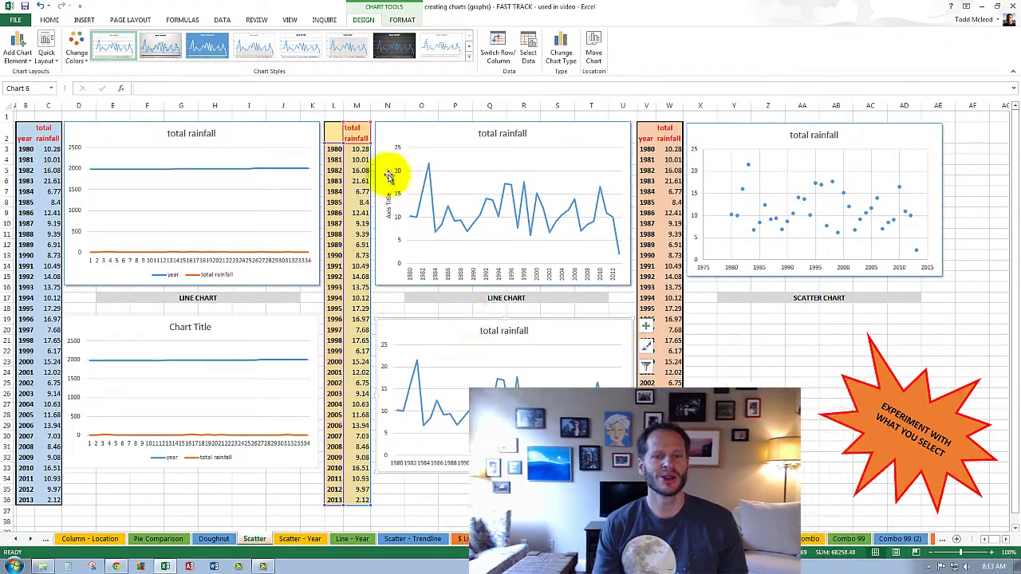
Compare the blank header cell above the yellow table's years with the blue table's year header
click(336, 137)
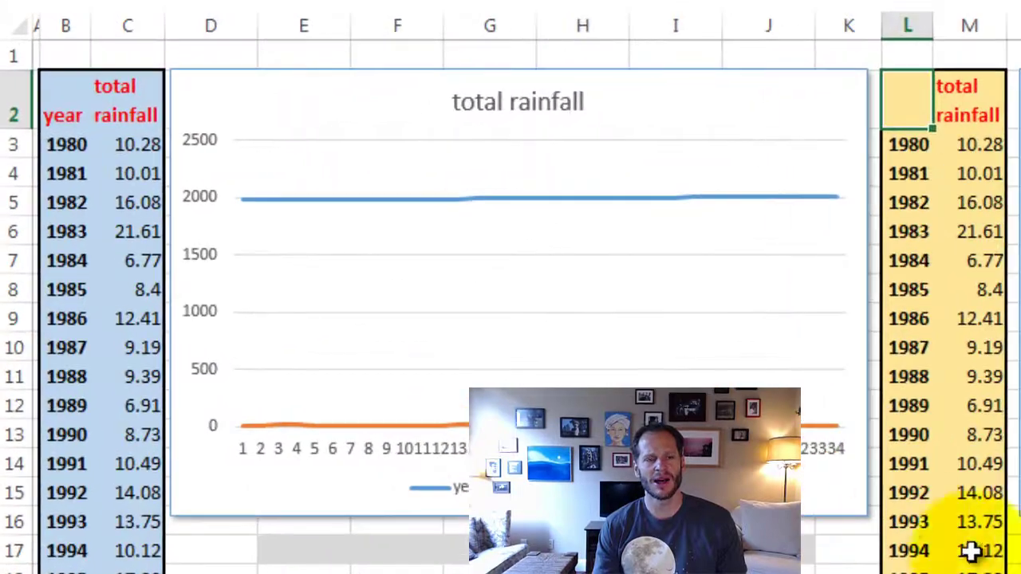
click(44, 114)
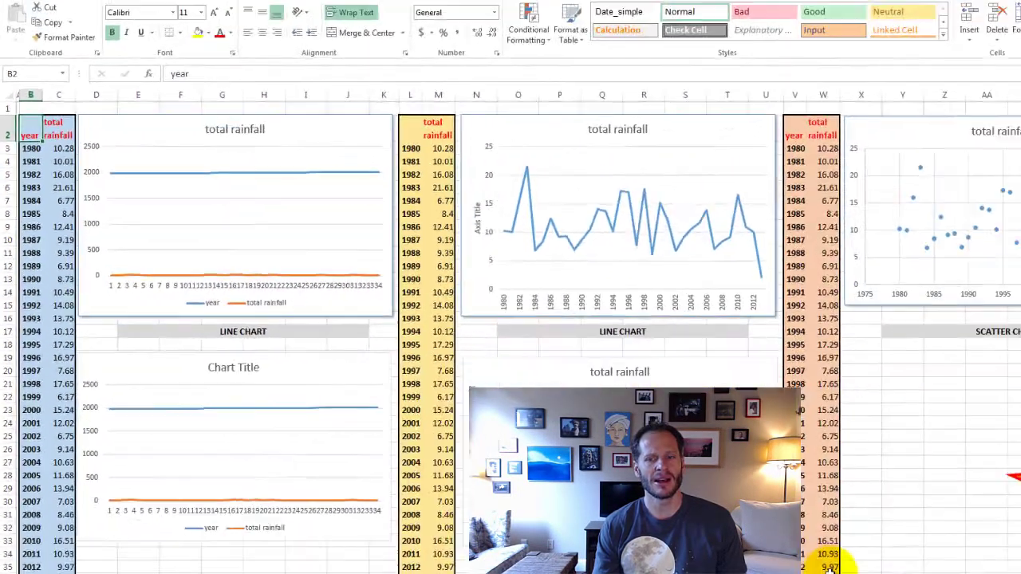
Insert a scatter chart from the orange year and total rainfall table and place it below the SCATTER CHART label
key(ctrl+End)
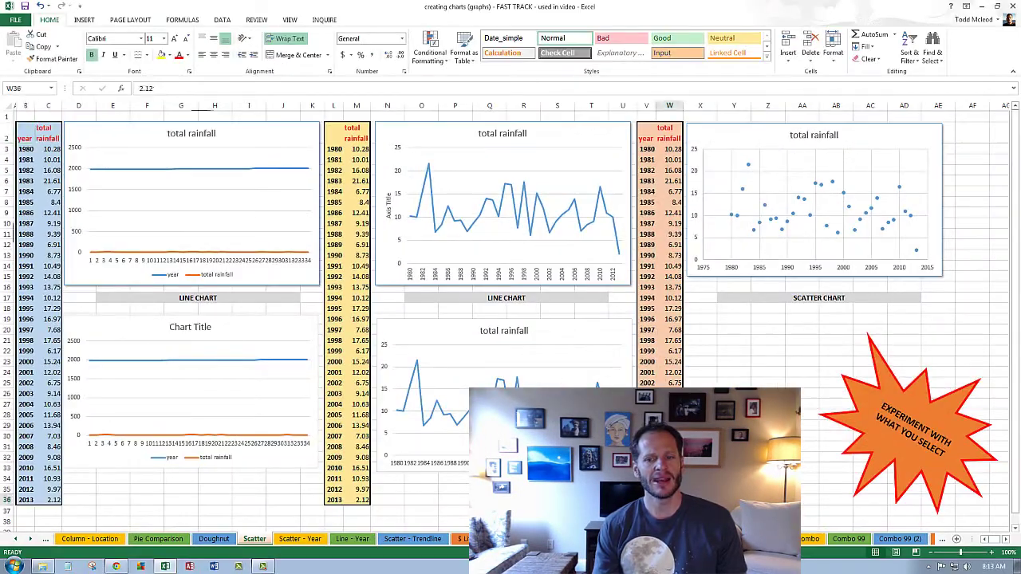
drag(634, 384, 648, 149)
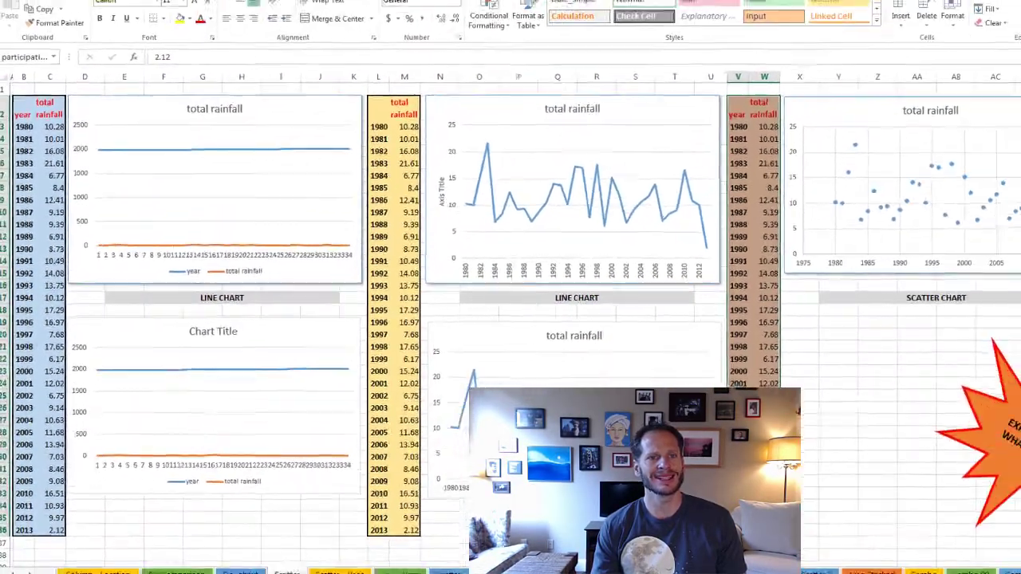
click(84, 19)
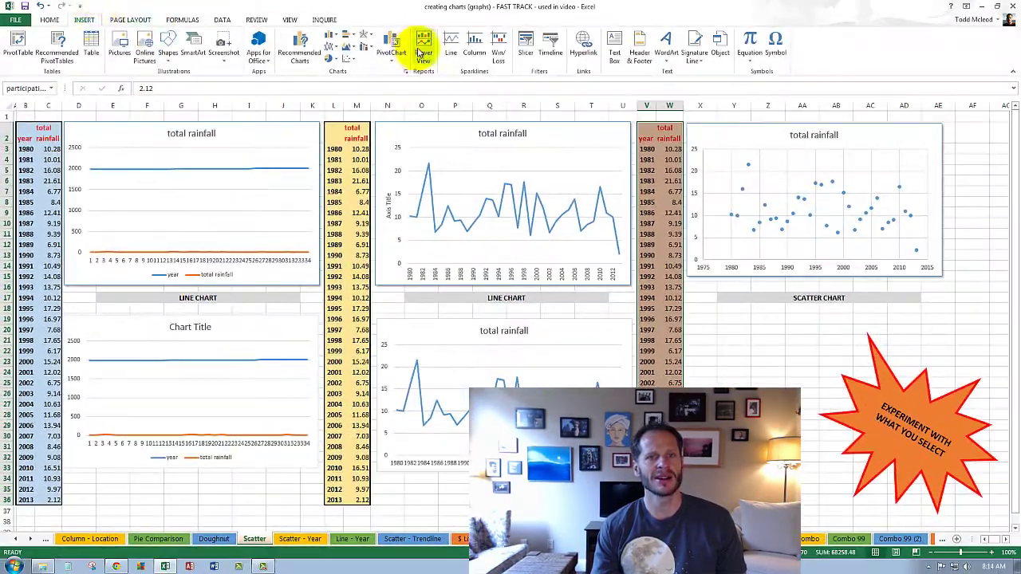
click(348, 59)
click(357, 91)
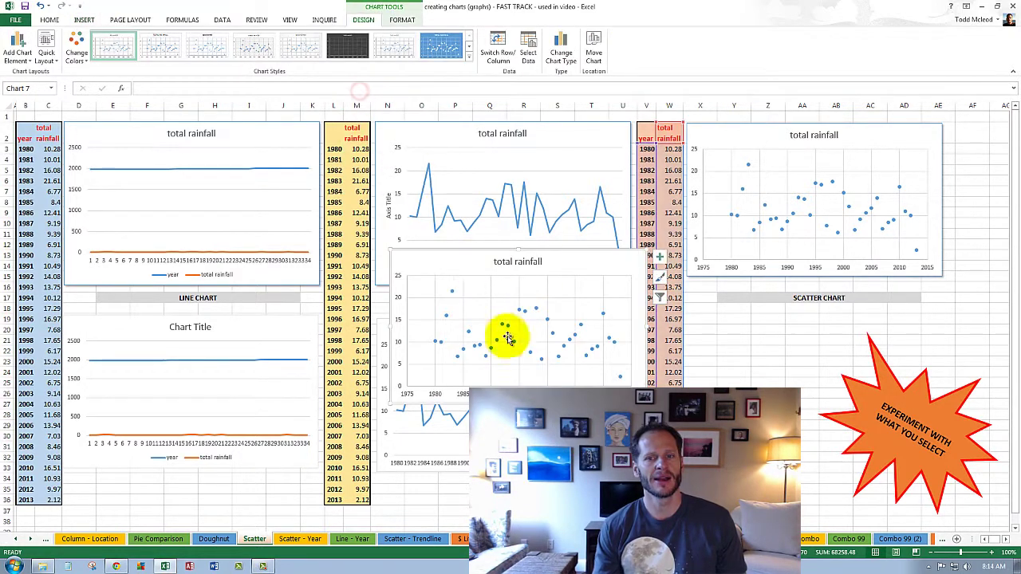
drag(562, 255, 875, 323)
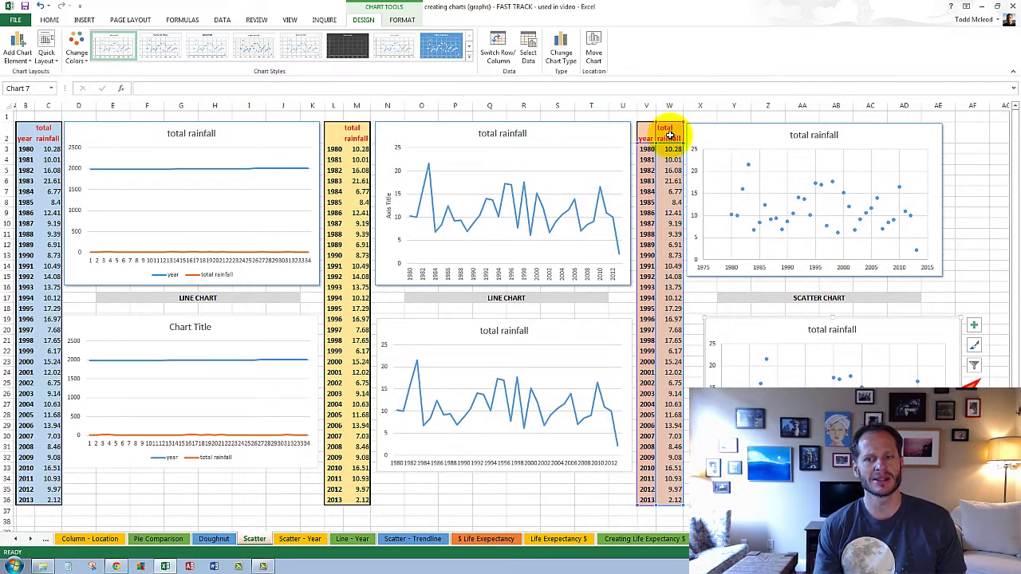
Try a scatter chart on the yellow rainfall table and delete it again
click(363, 500)
drag(363, 500, 326, 132)
click(84, 19)
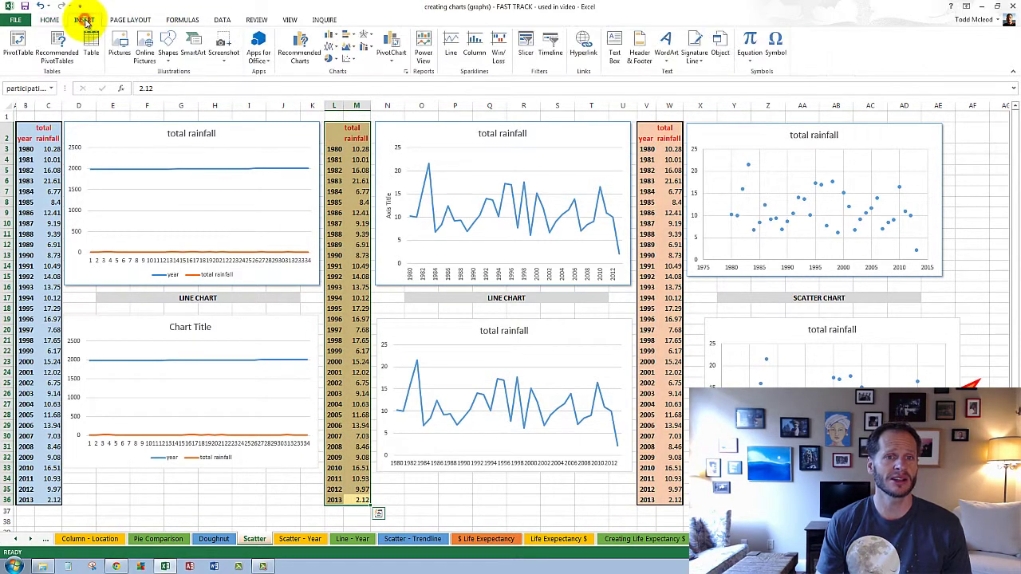
click(334, 48)
click(352, 72)
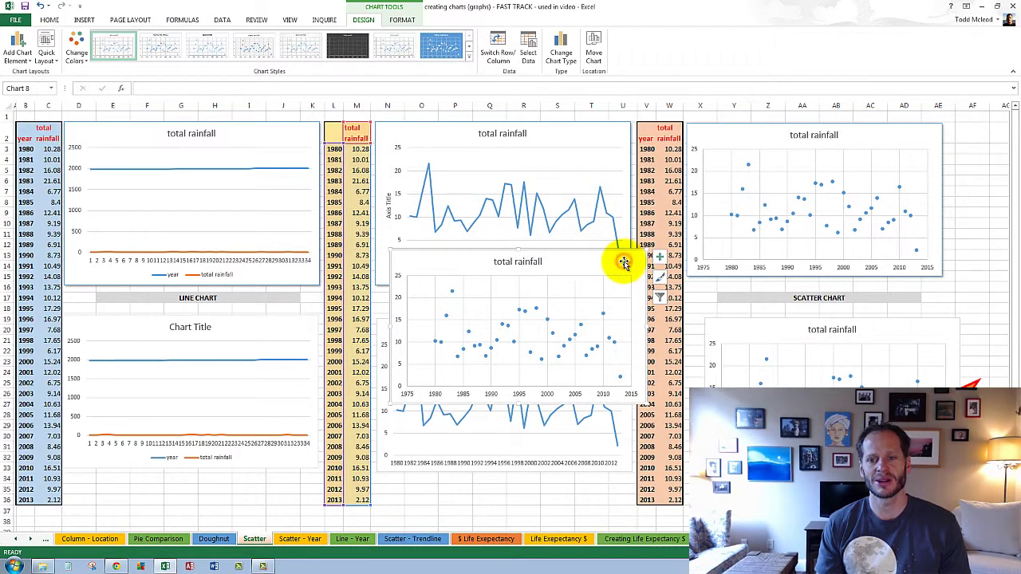
key(Delete)
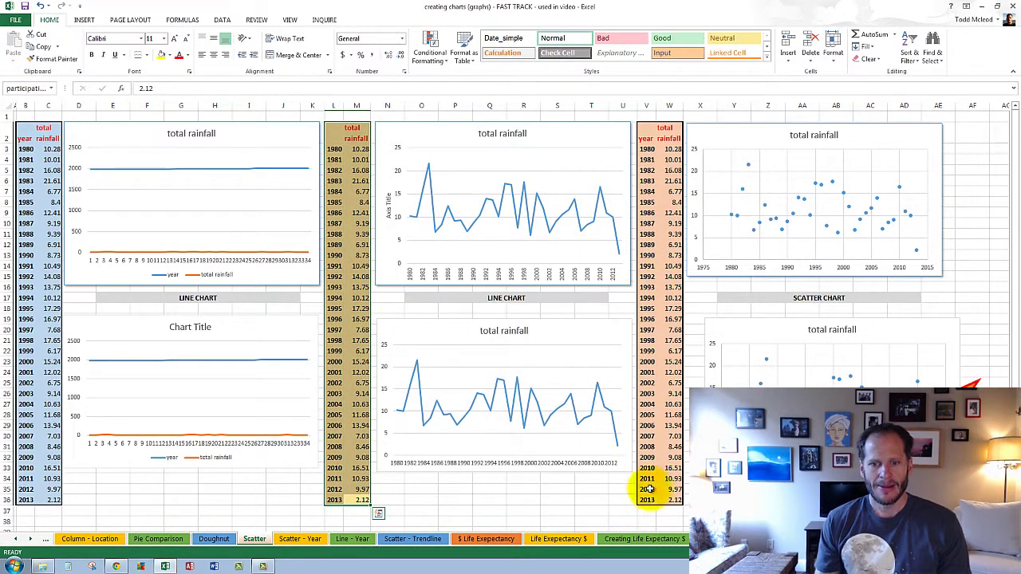
Apply the dark gradient chart style with larger markers to the Rainfall Per Year chart on the Scatter - Year sheet
click(301, 539)
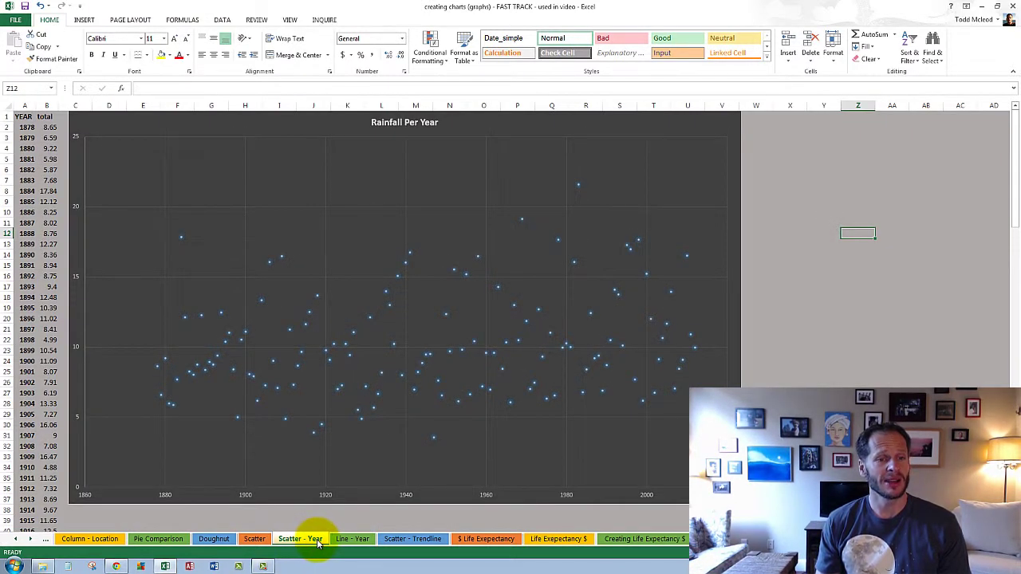
click(674, 123)
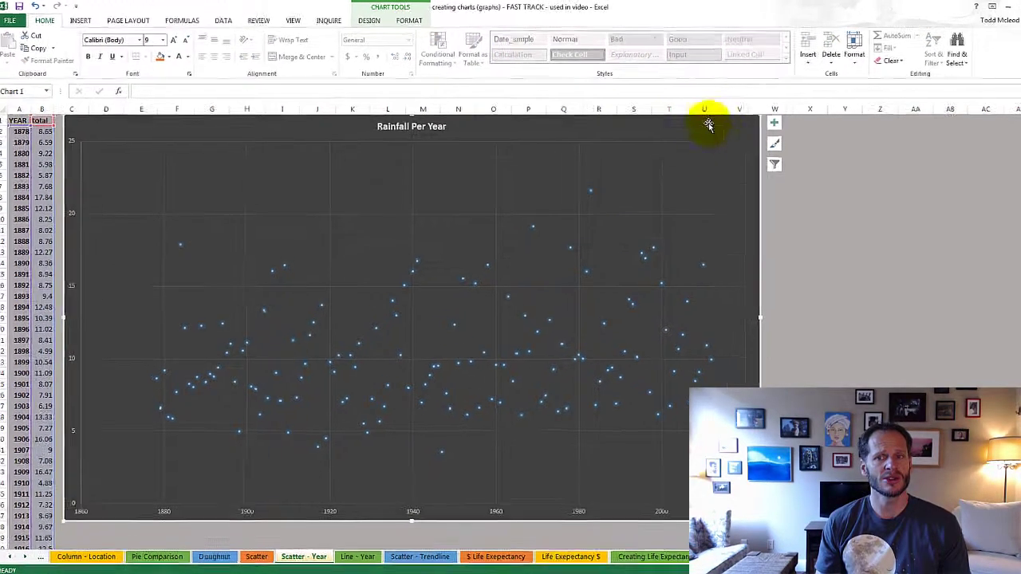
click(368, 20)
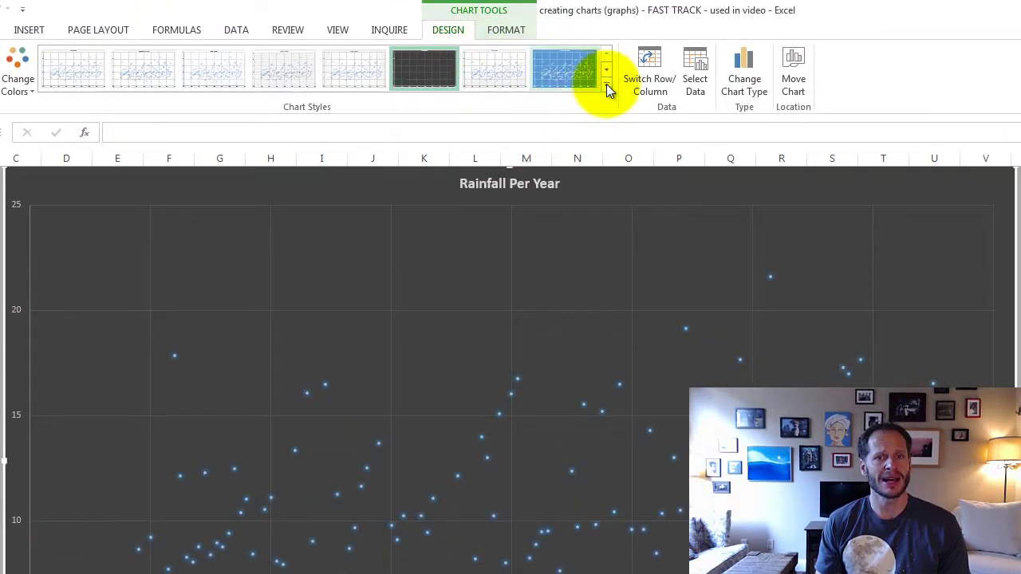
click(606, 86)
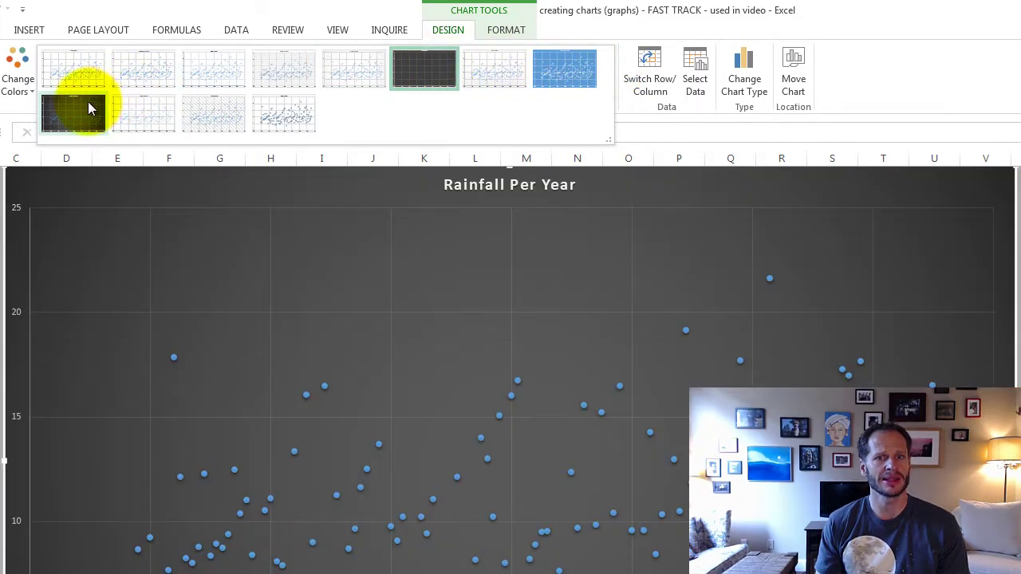
click(88, 103)
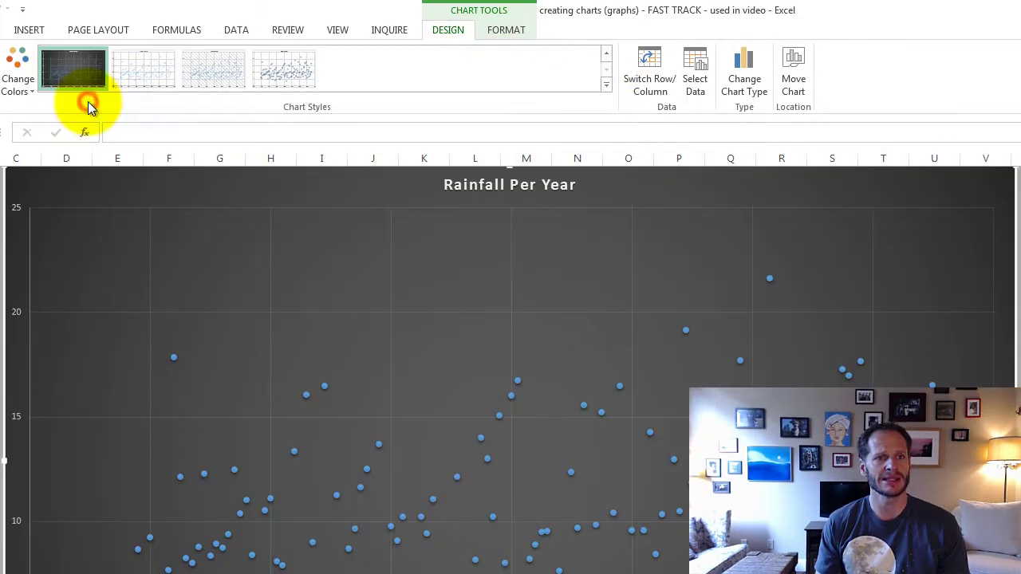
Review the Line - Year chart, and check the trendline types offered for the chart on the Scatter - Trendline sheet
click(355, 541)
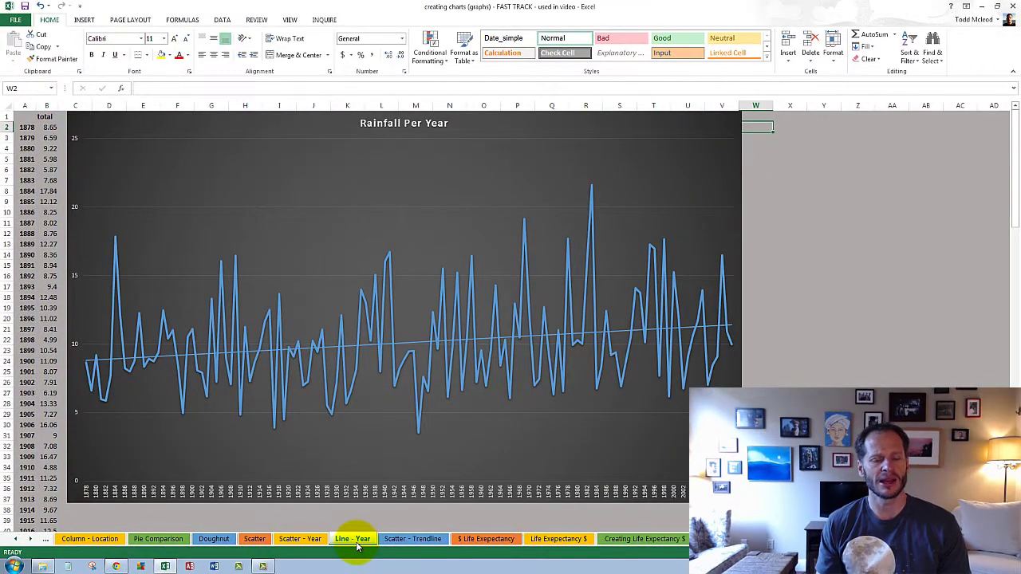
click(413, 540)
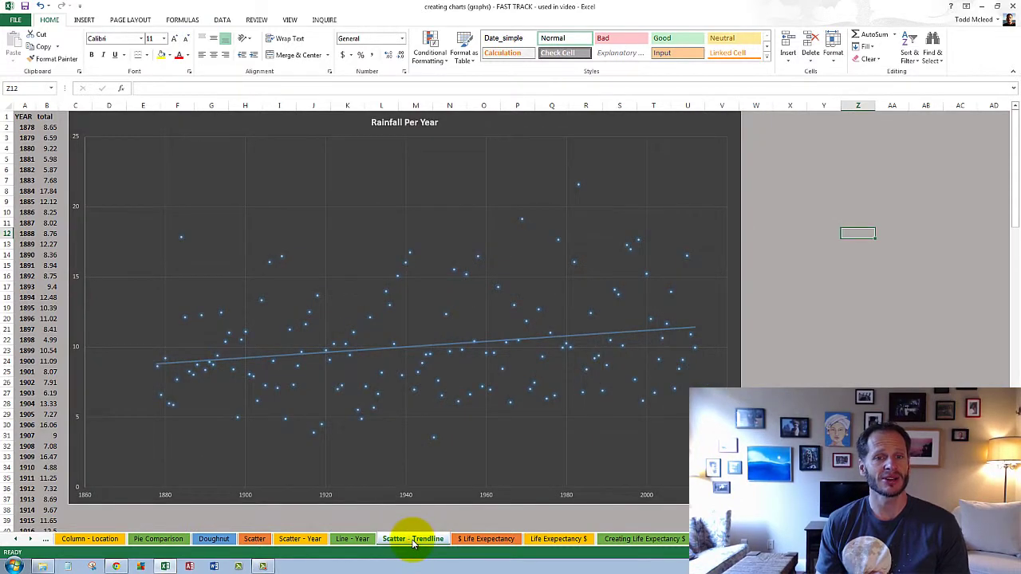
click(679, 128)
click(365, 19)
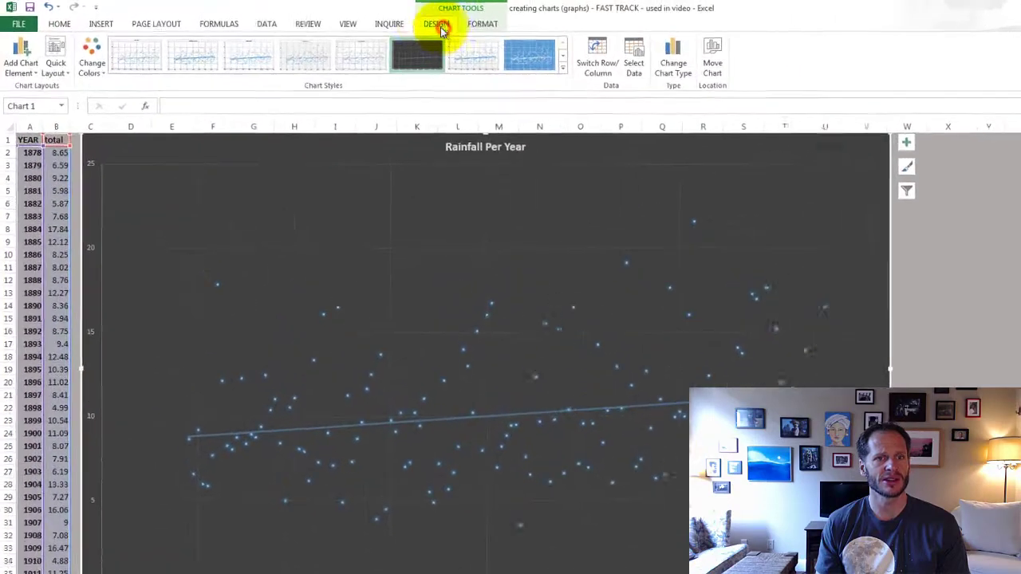
click(21, 64)
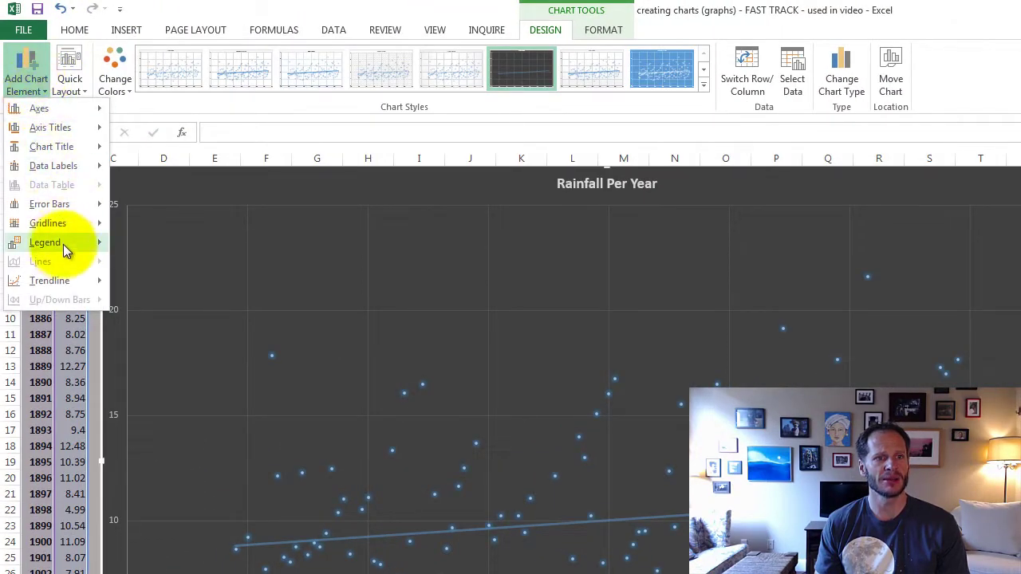
mouse_move(80, 284)
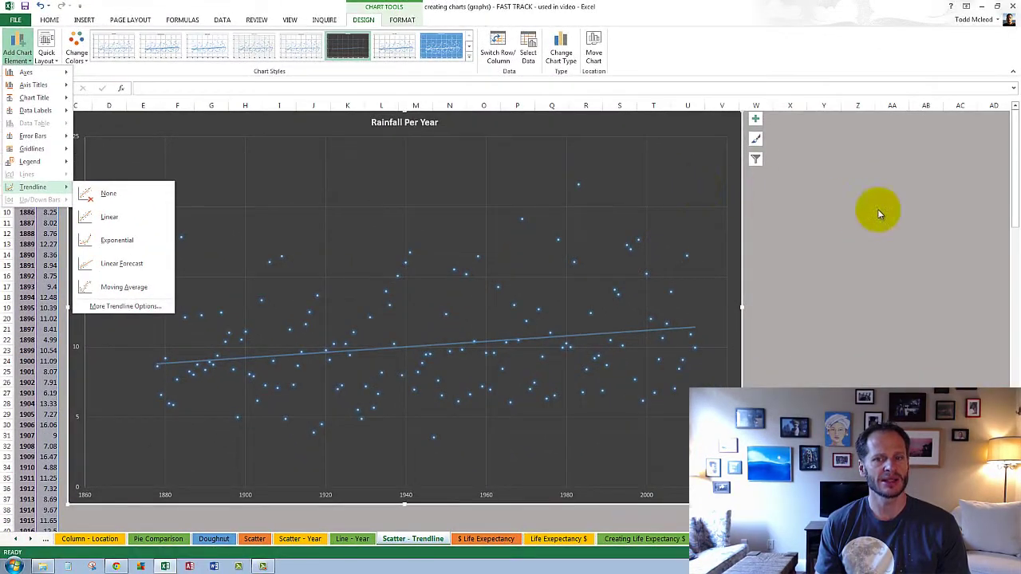
click(878, 214)
Compare the GDP and life expectancy scatter chart on the $ Life Exepectancy sheet with Gapminder's chart and the Life Exepectancy $ sheet
click(486, 539)
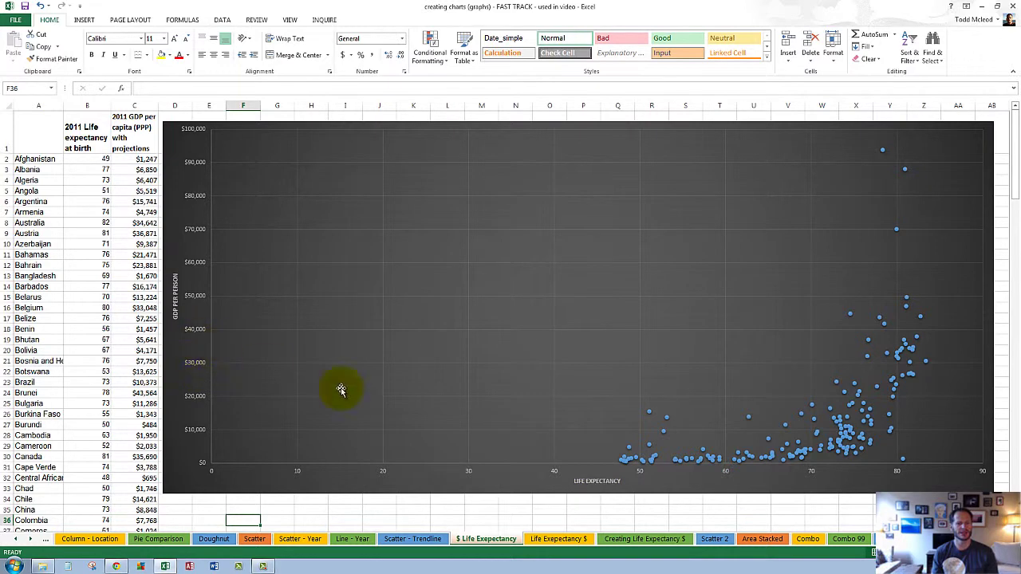
key(alt+Tab)
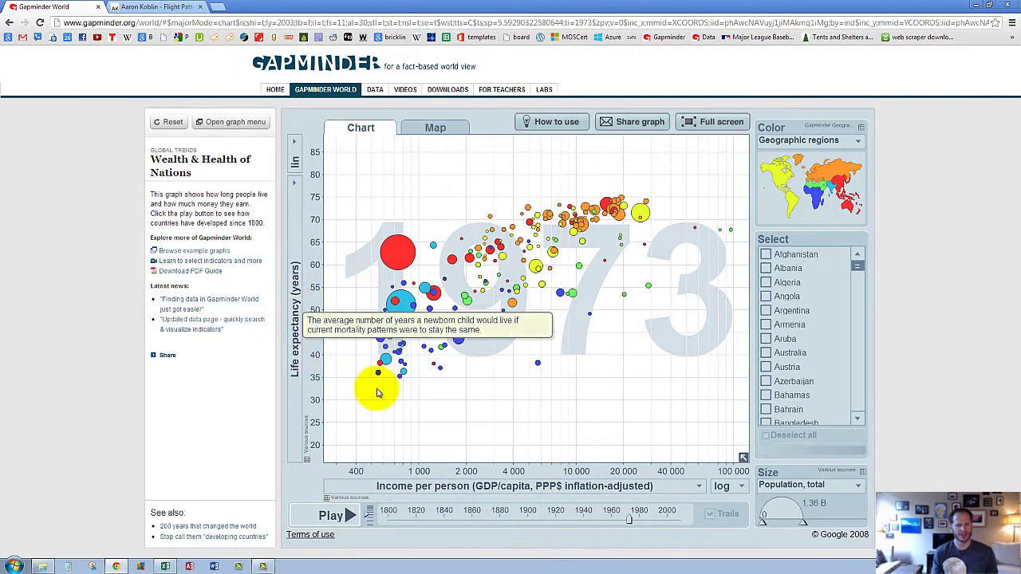
key(alt+Tab)
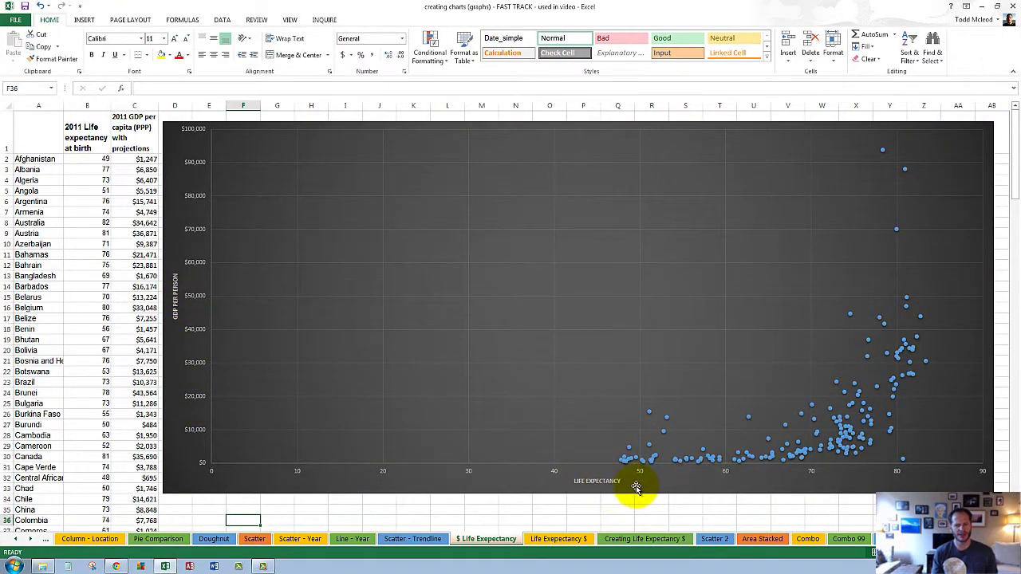
click(560, 541)
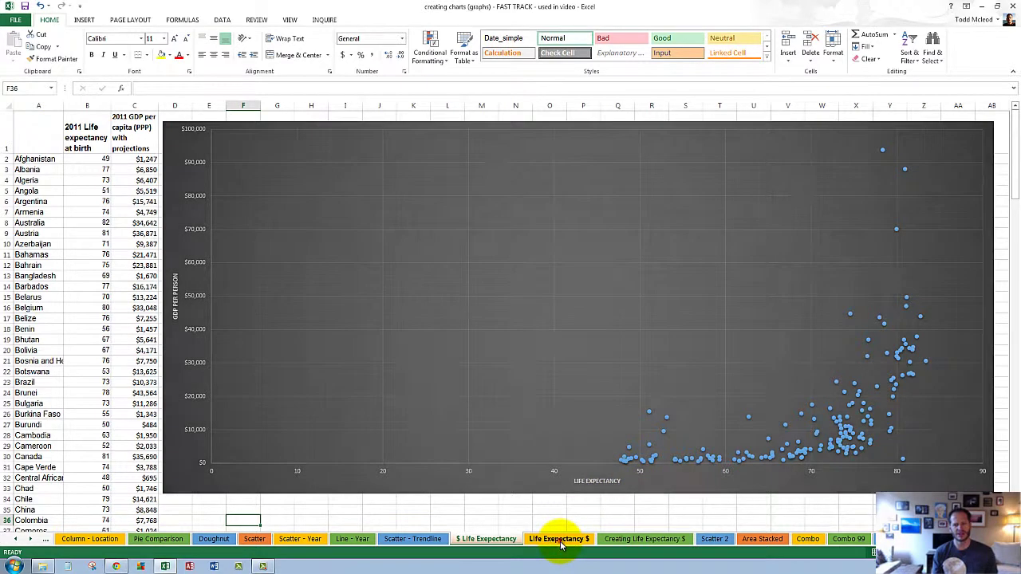
click(502, 540)
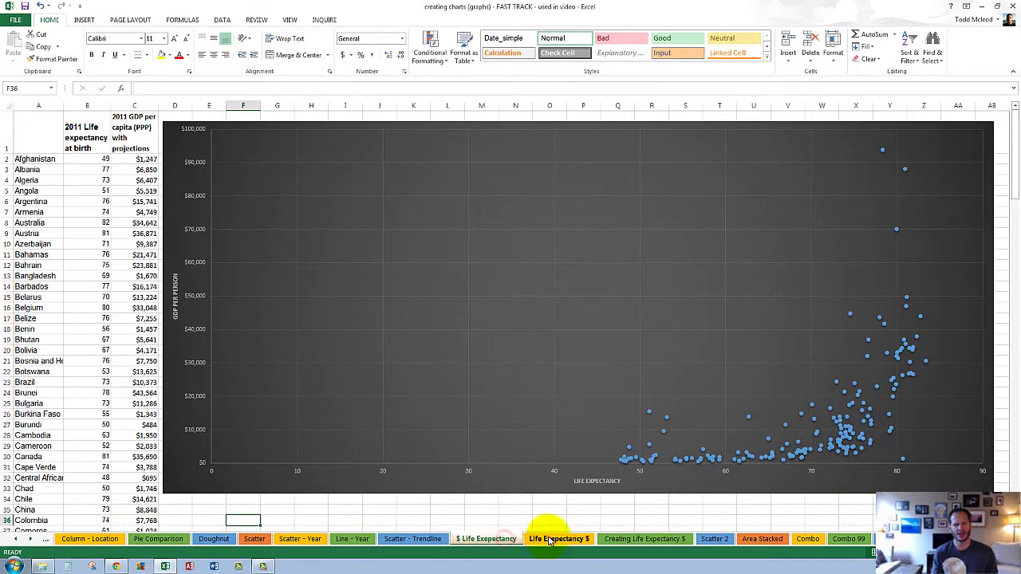
Compare the scatter charts on the $ Life Exepectancy and Life Exepectancy $ sheets, which have their axes swapped
click(565, 539)
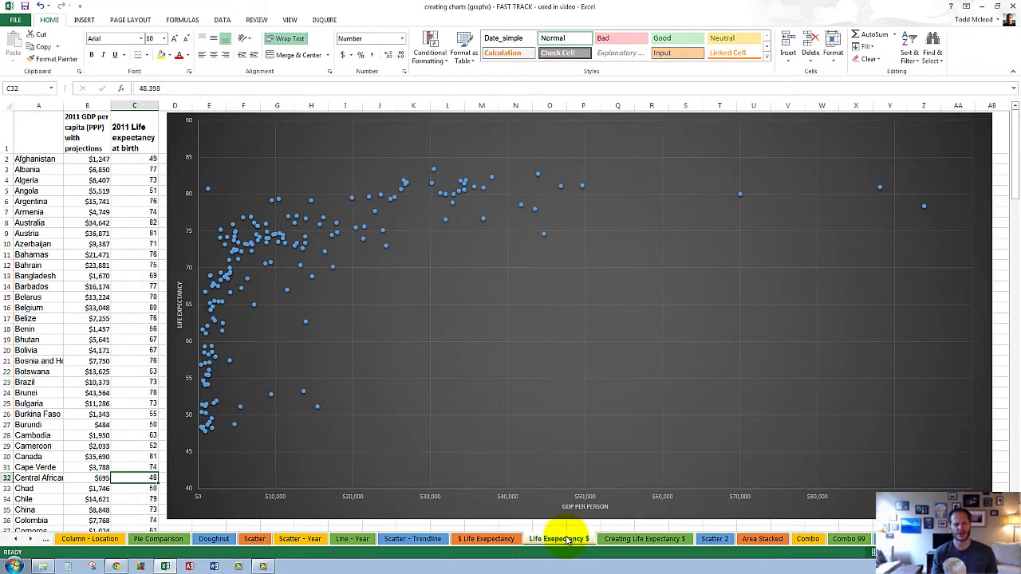
click(504, 540)
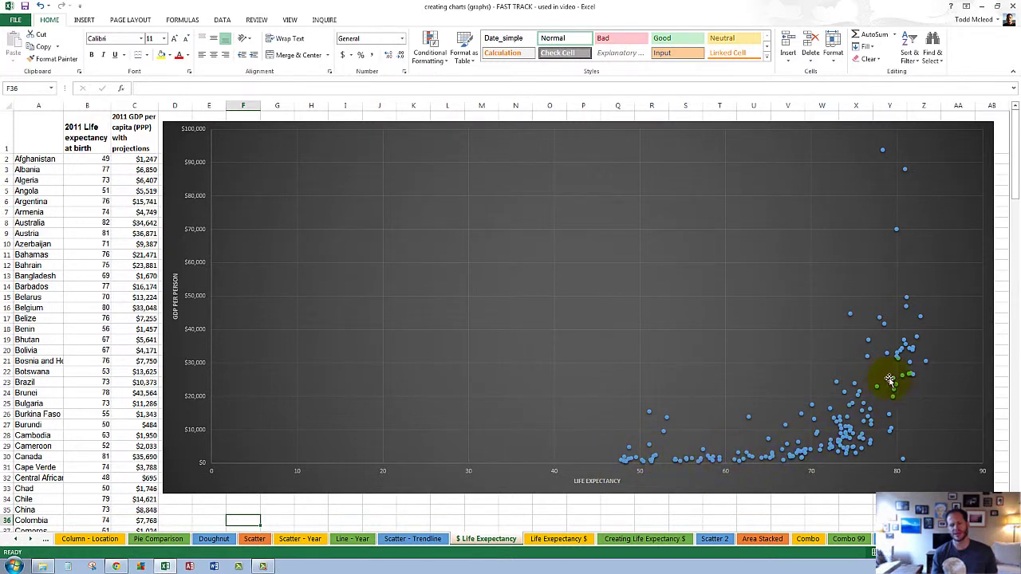
click(546, 540)
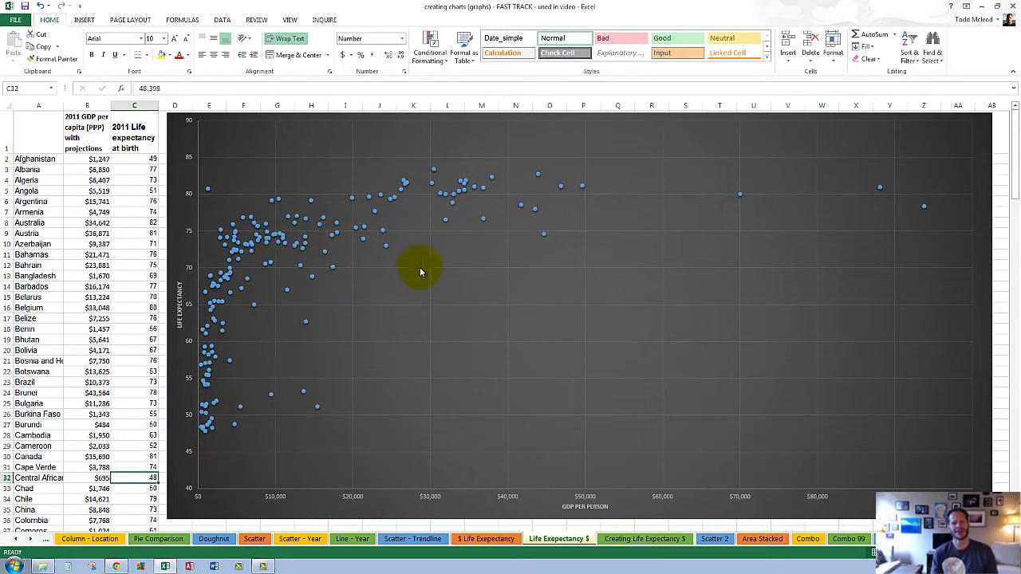
On the Creating Life Expectancy $ sheet, try a scatter chart of B1:C26 below the existing GDP chart and delete it again
click(620, 542)
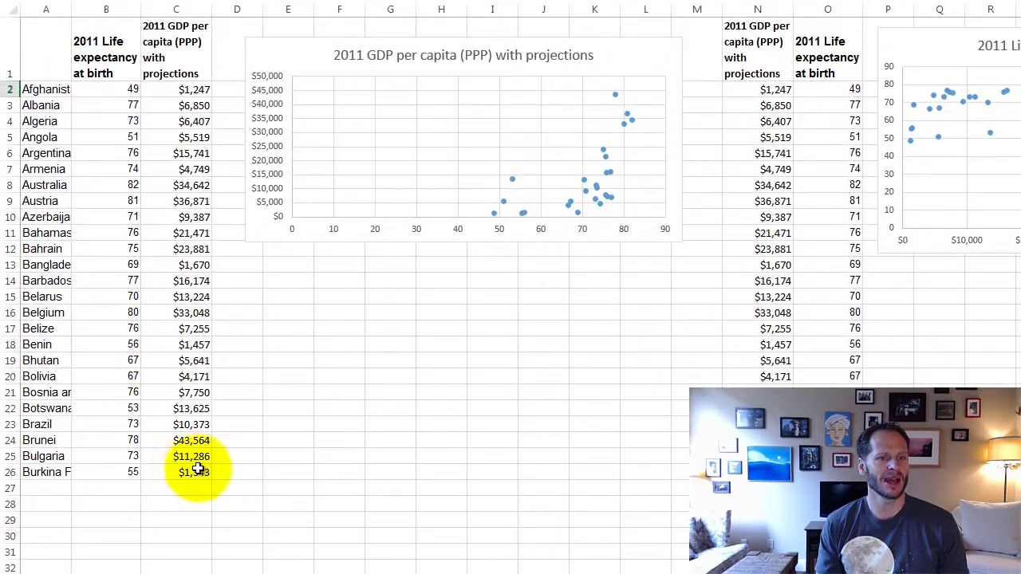
drag(197, 471, 130, 72)
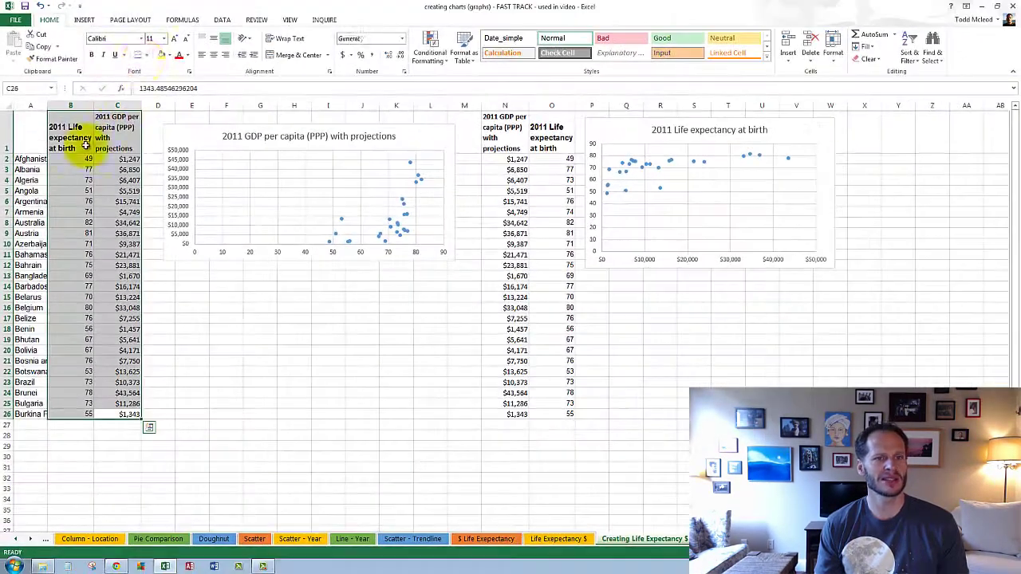
click(84, 20)
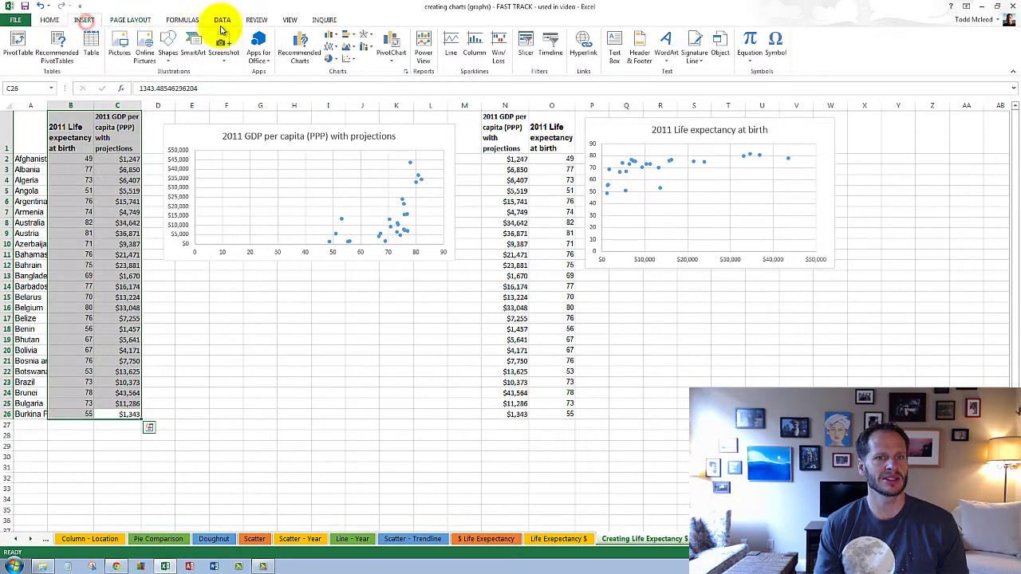
click(348, 58)
click(354, 90)
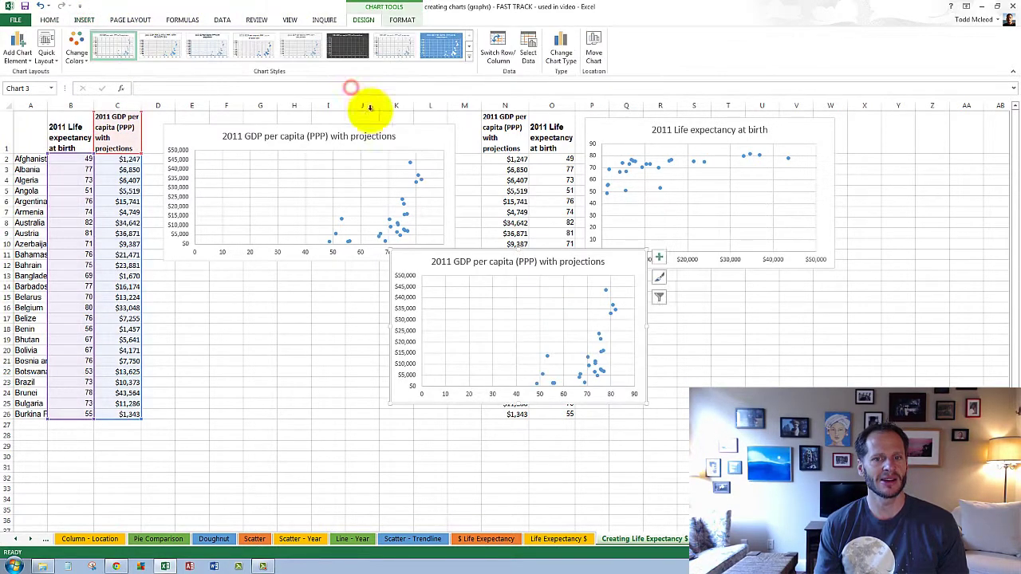
drag(622, 258, 415, 279)
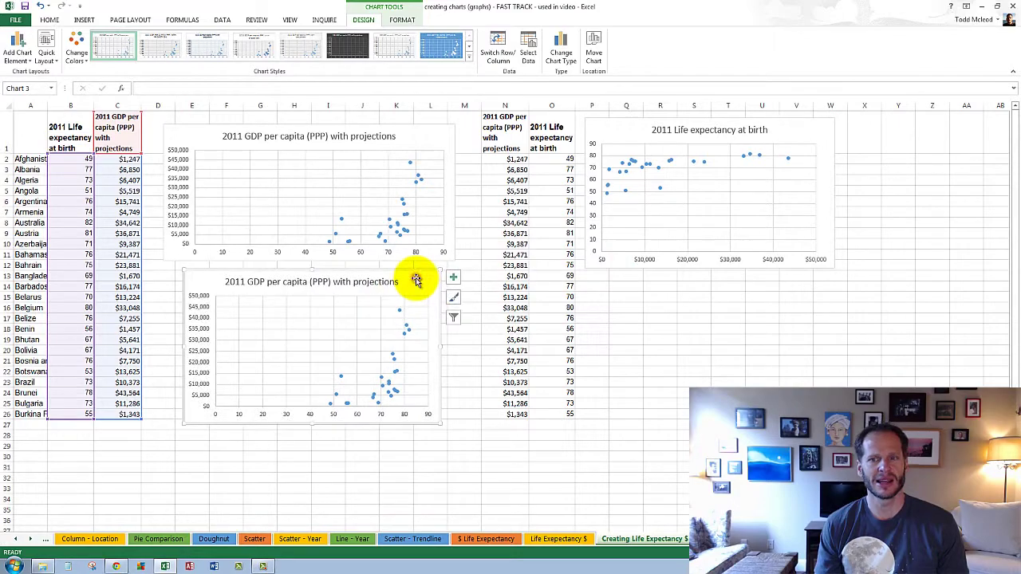
key(Delete)
Compare the column order of the GDP and life expectancy data in columns N and O with that in columns B and C
click(514, 169)
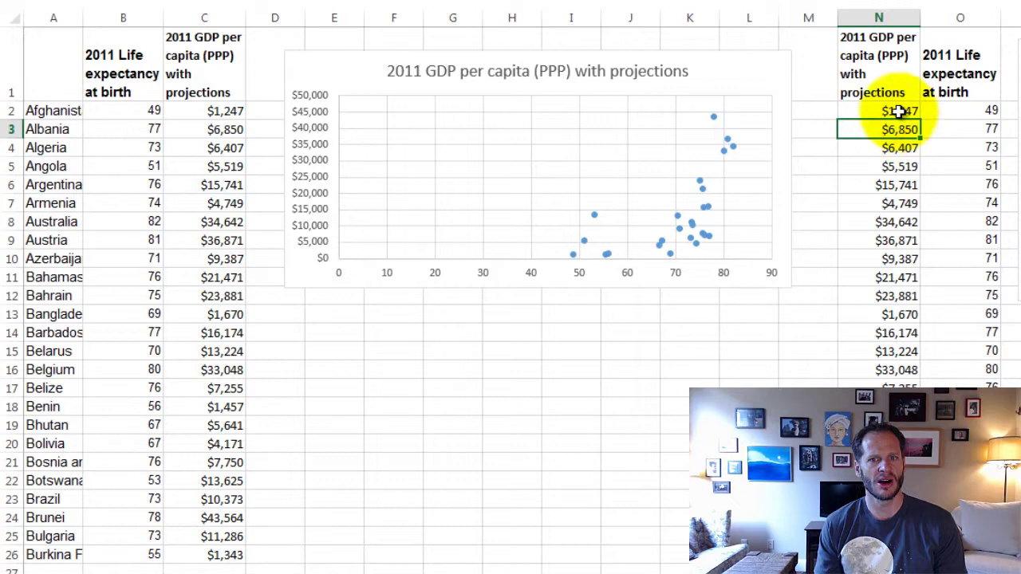
drag(899, 112, 885, 554)
drag(965, 111, 957, 554)
drag(149, 109, 160, 498)
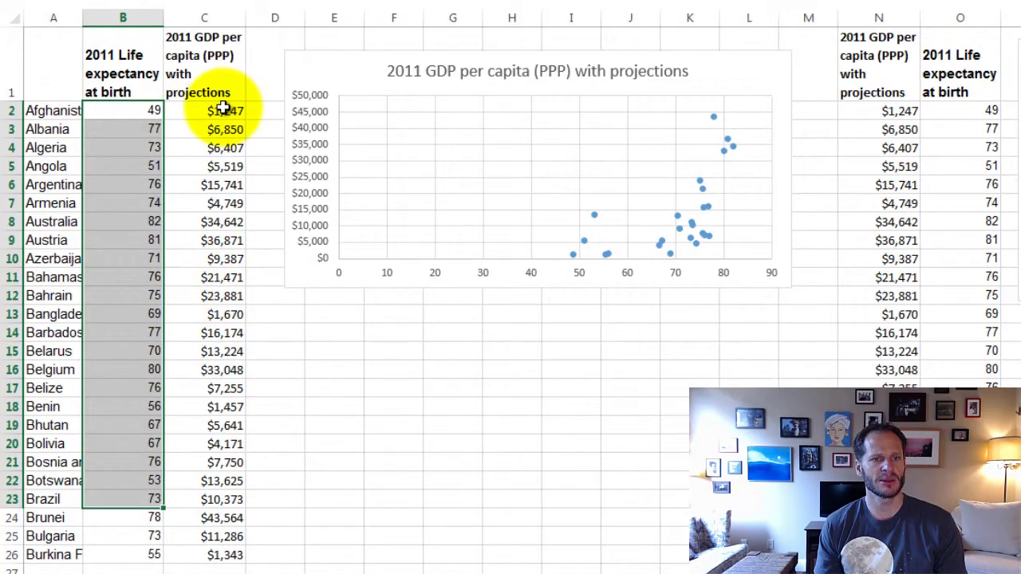
drag(225, 111, 211, 465)
Try switching rows and columns on the 2011 GDP per capita scatter chart, and switch them back
click(301, 70)
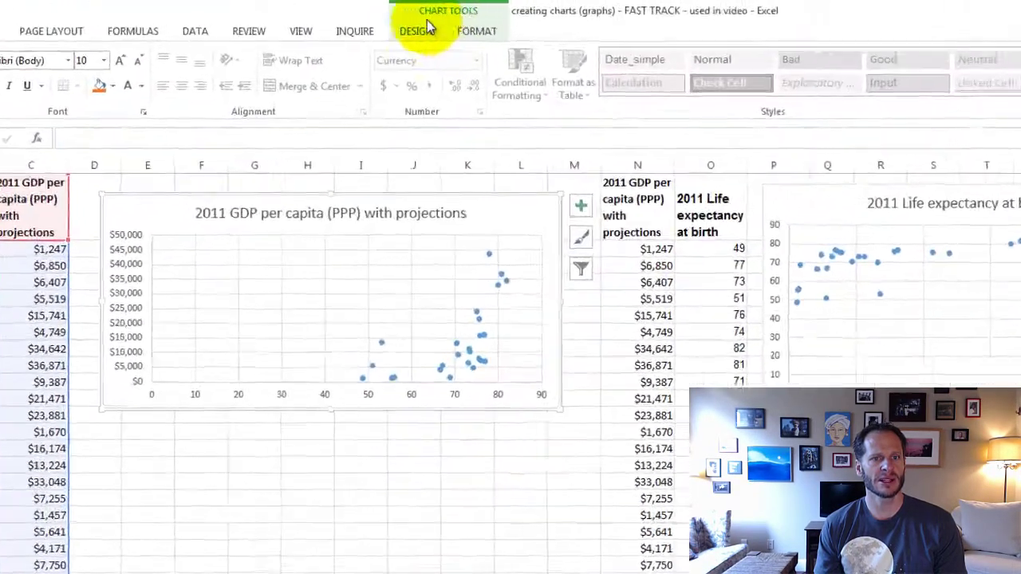
click(427, 28)
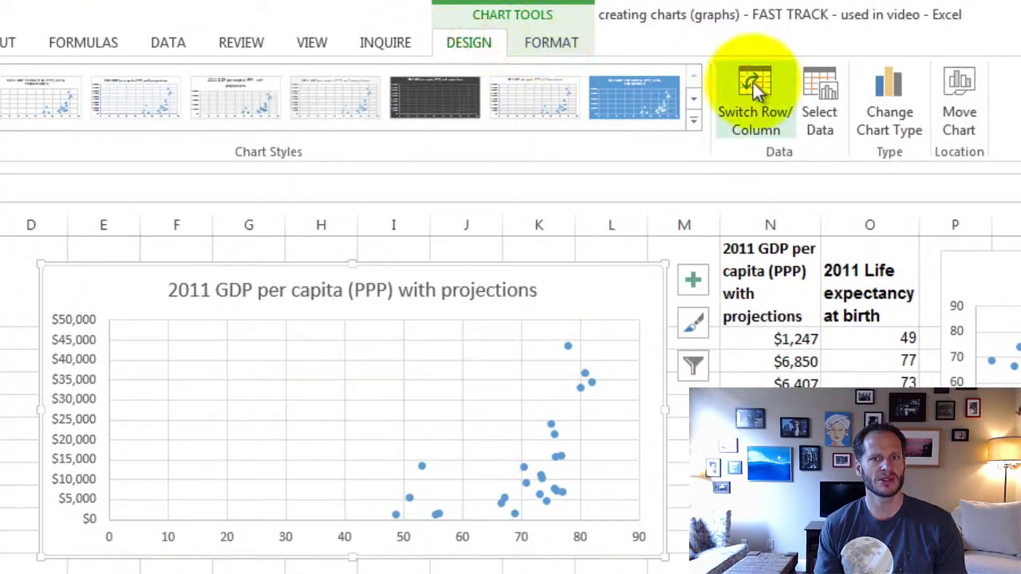
click(625, 59)
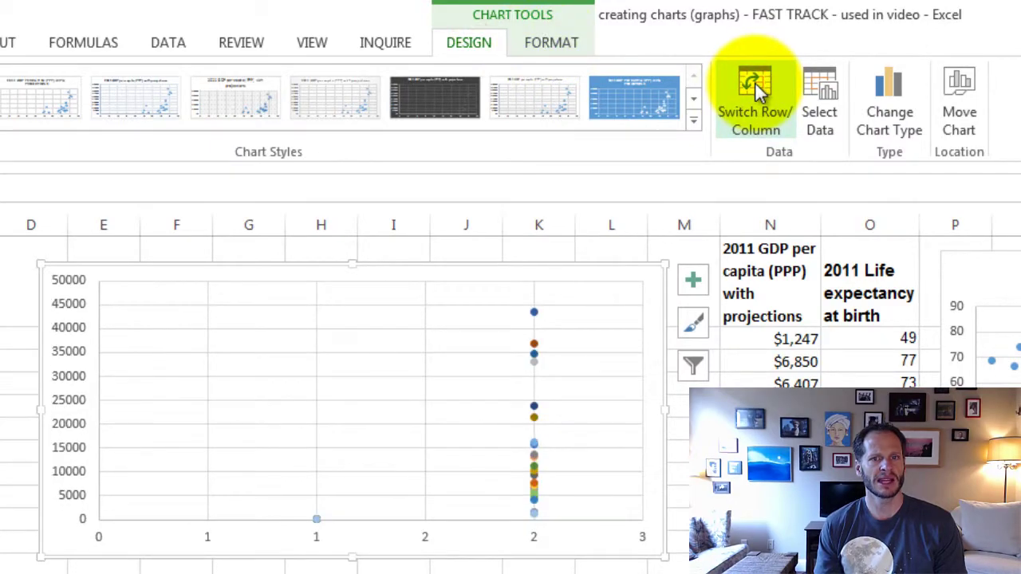
click(755, 86)
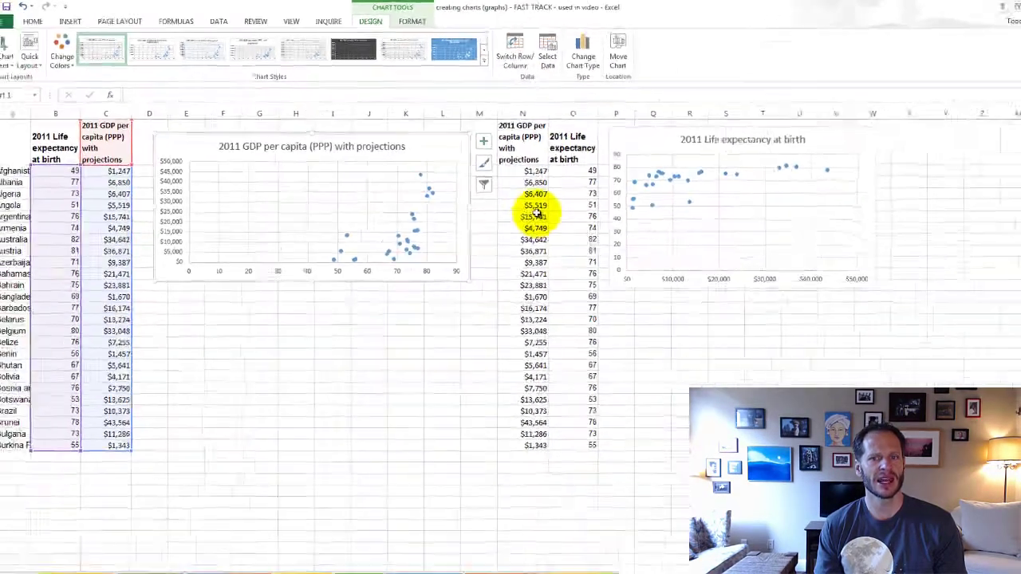
click(876, 424)
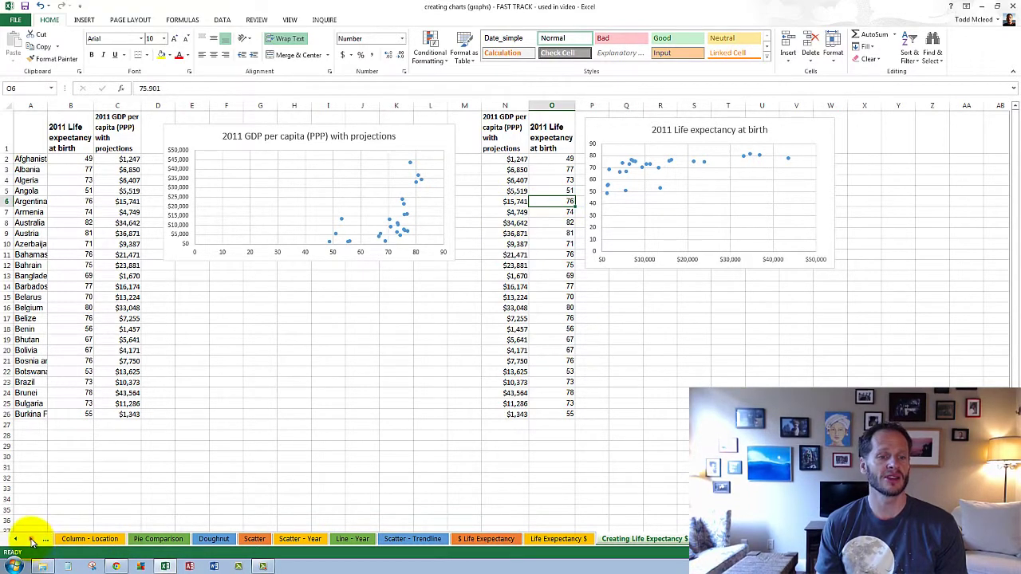
Open the Scatter 2 sheet and examine the Age and Absences data beside its scatter chart
click(32, 540)
click(32, 540)
click(32, 539)
click(31, 540)
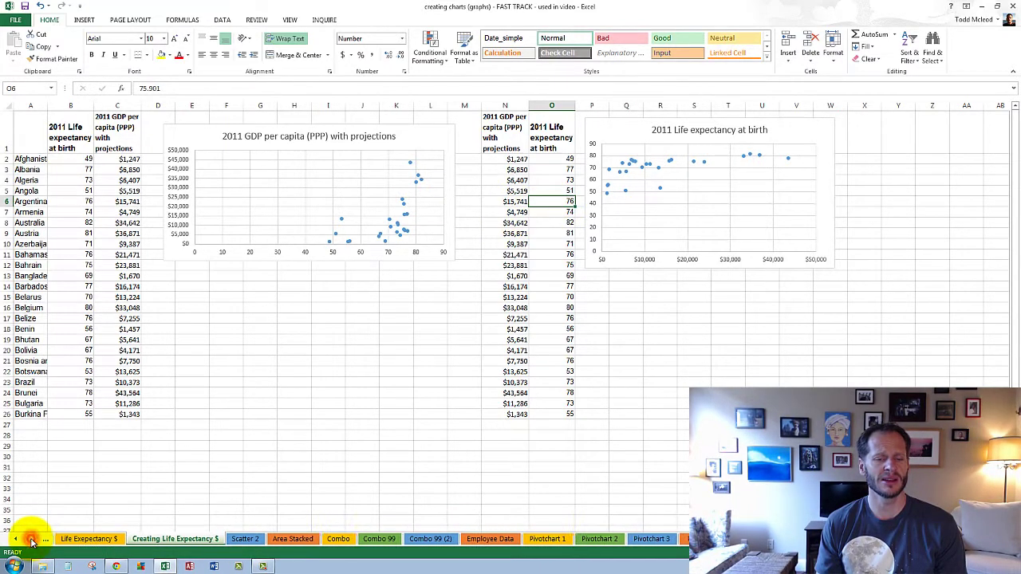
click(252, 541)
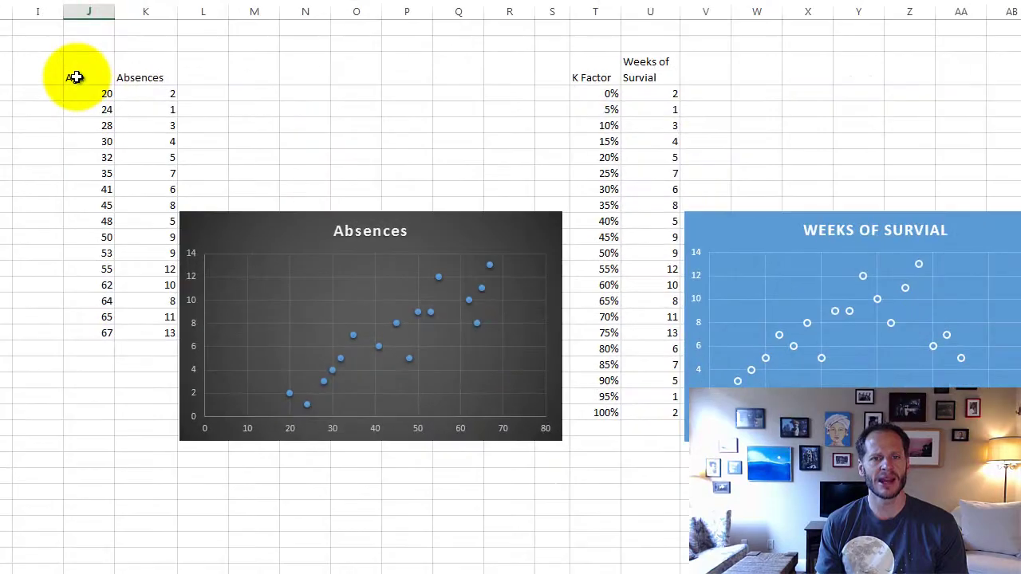
drag(75, 78, 118, 332)
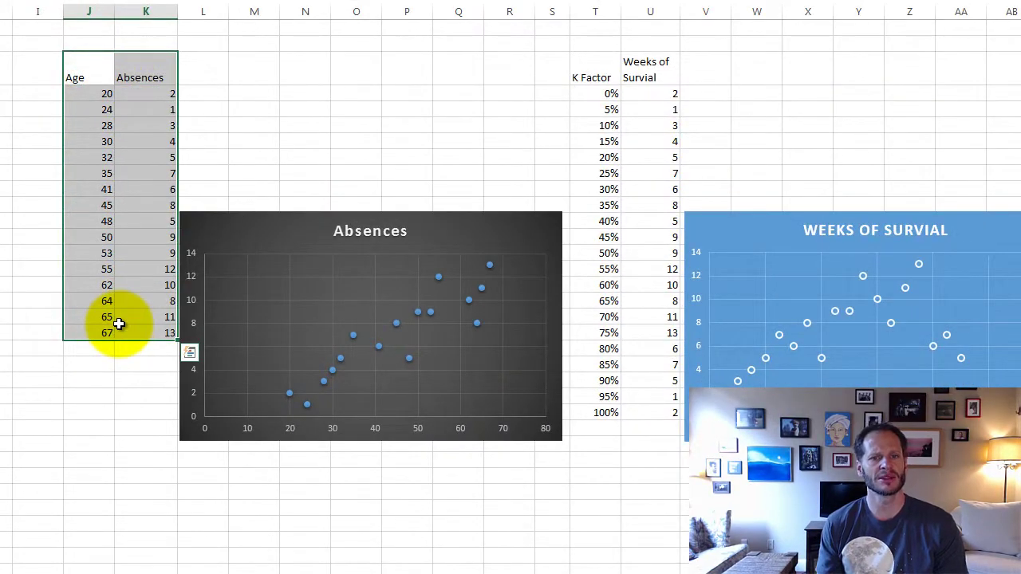
click(92, 96)
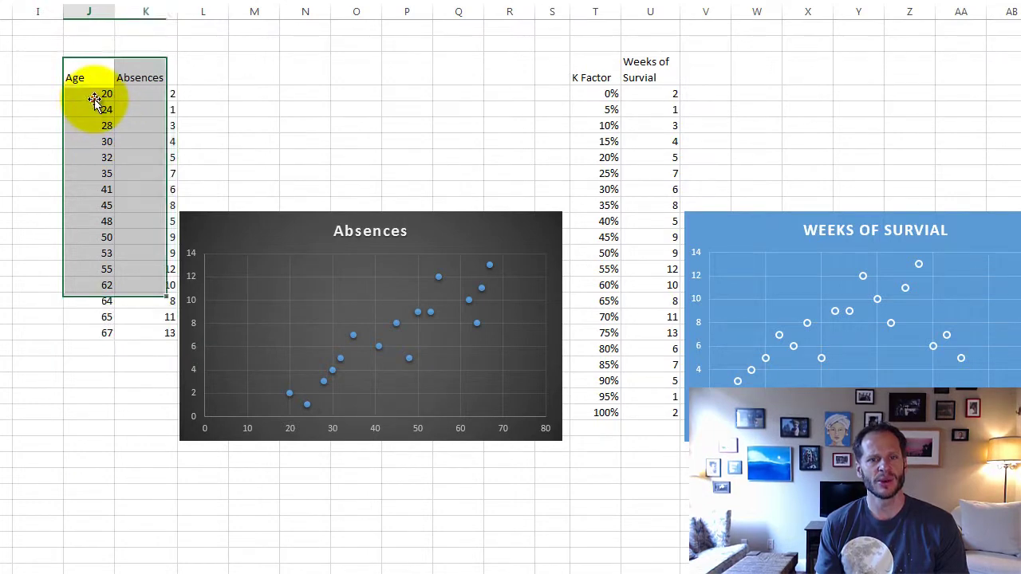
click(145, 94)
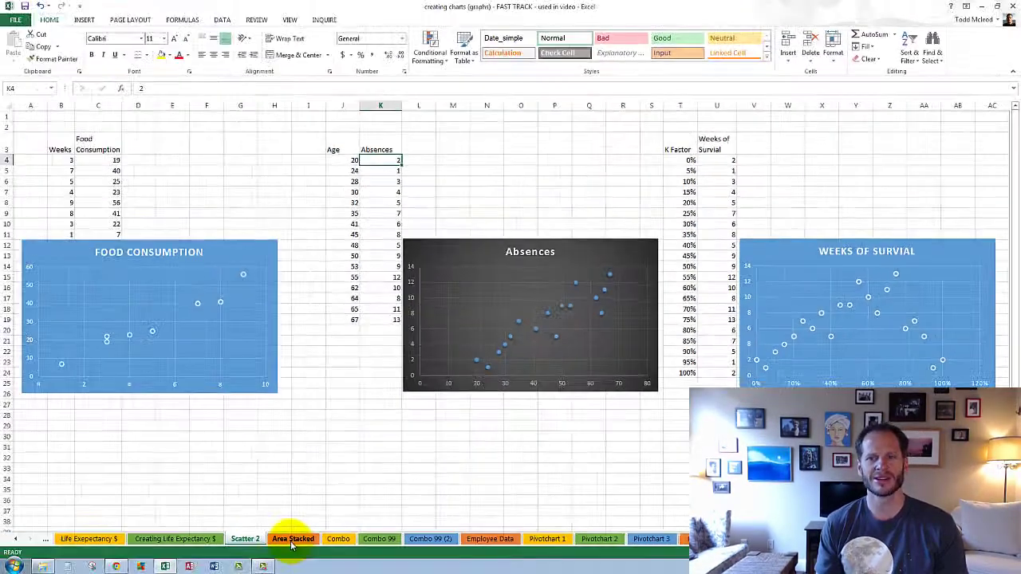
Open the Area Stacked sheet and inspect how the weekly series are layered in the stacked area chart
click(292, 540)
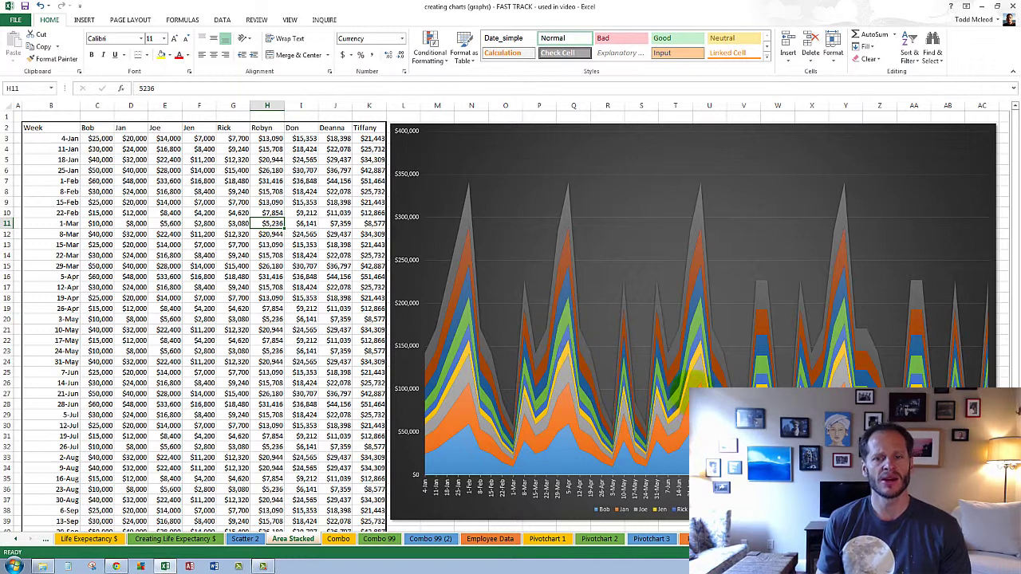
mouse_move(468, 204)
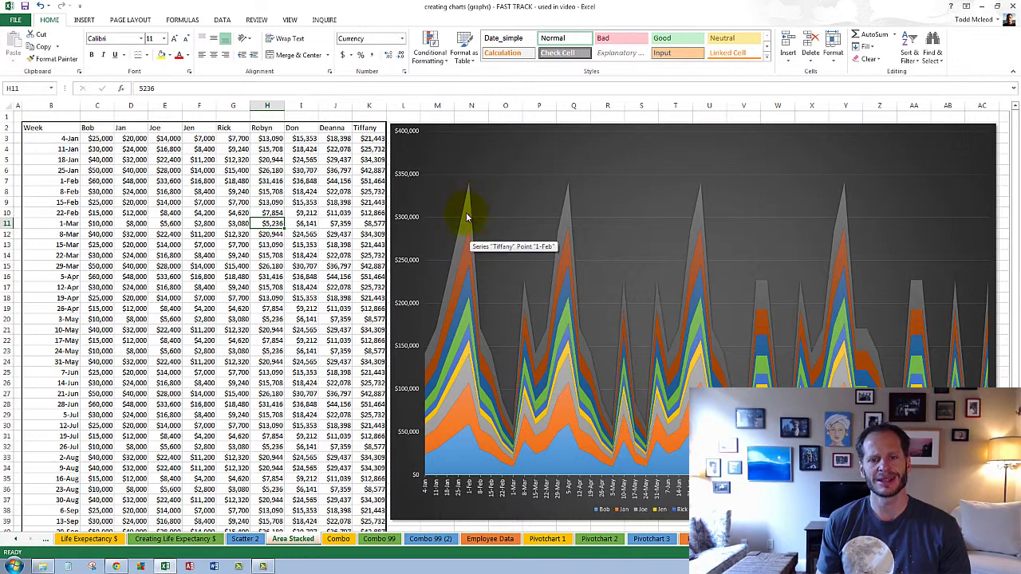
mouse_move(468, 237)
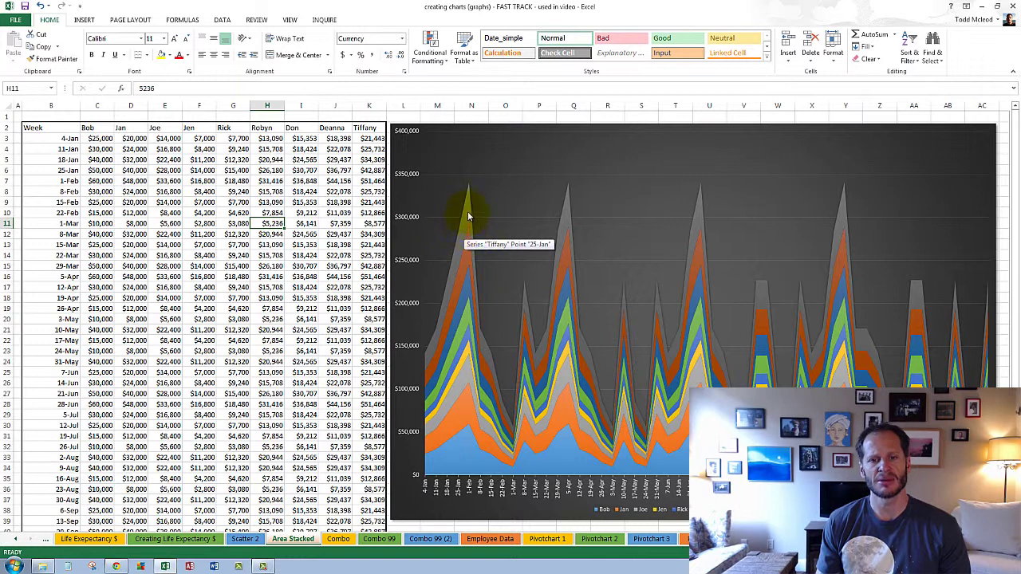
mouse_move(459, 458)
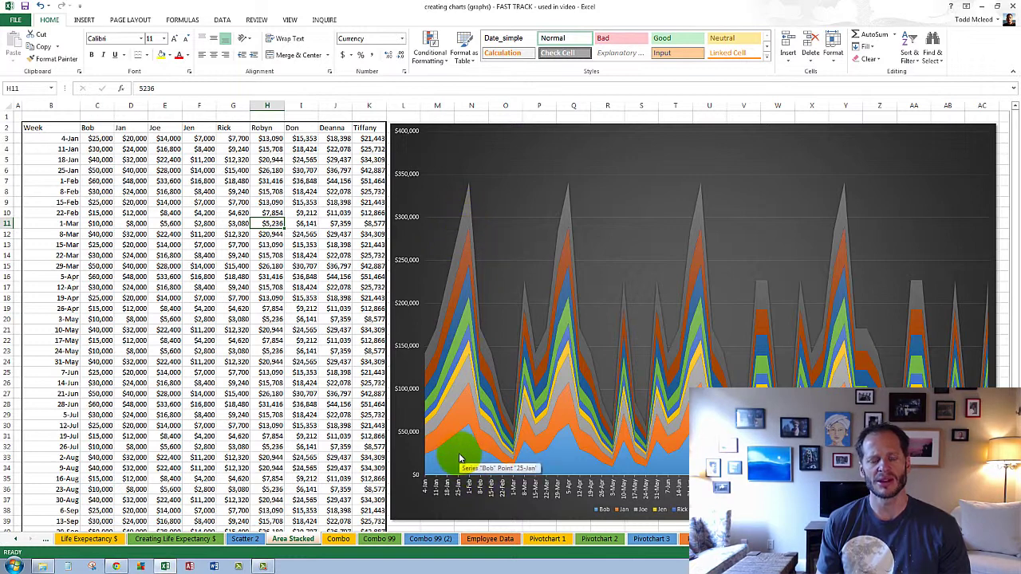
Open the chart type options for the stacked area chart and preview the Bar, Pie and Area types
click(466, 128)
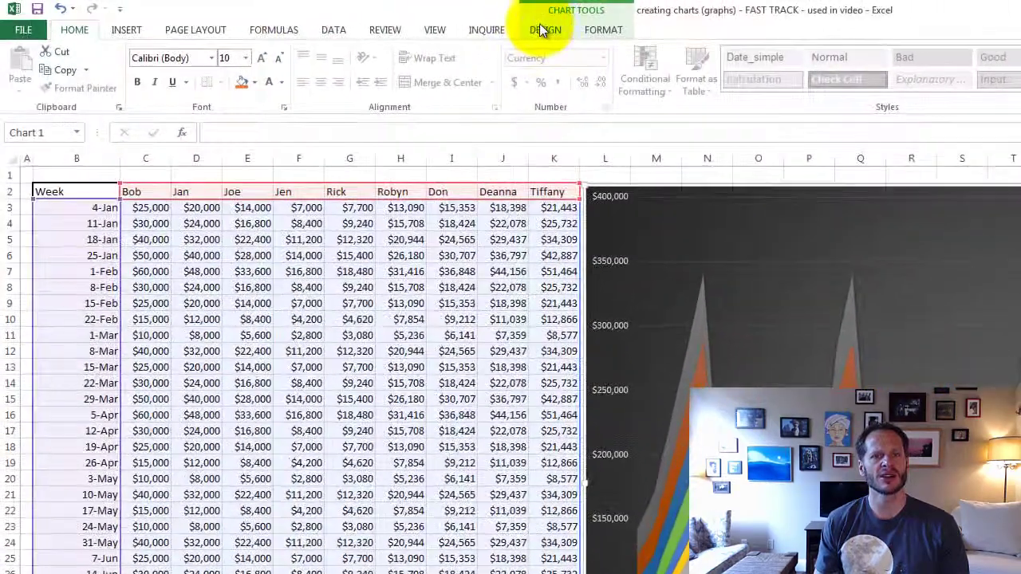
click(541, 29)
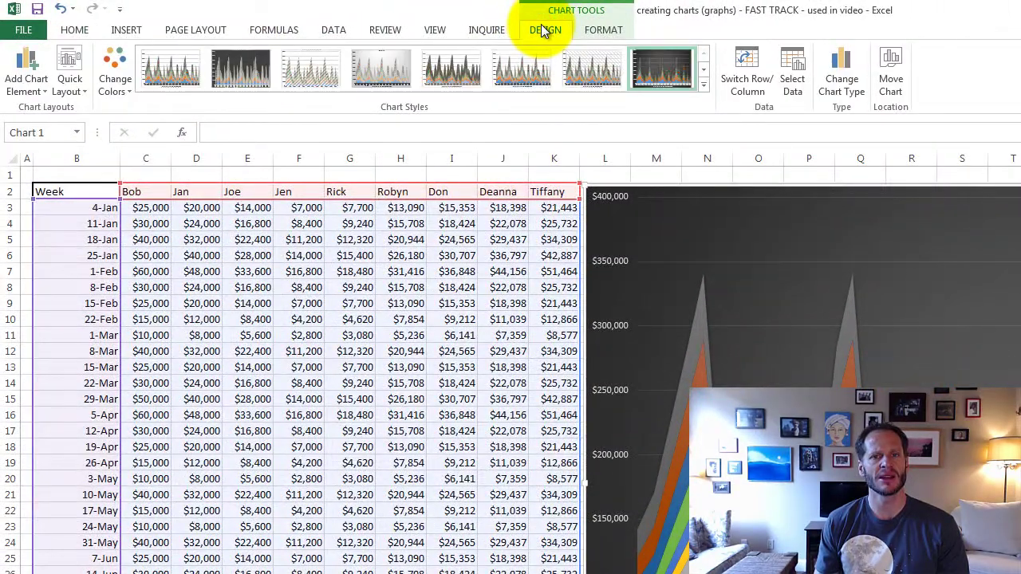
click(850, 80)
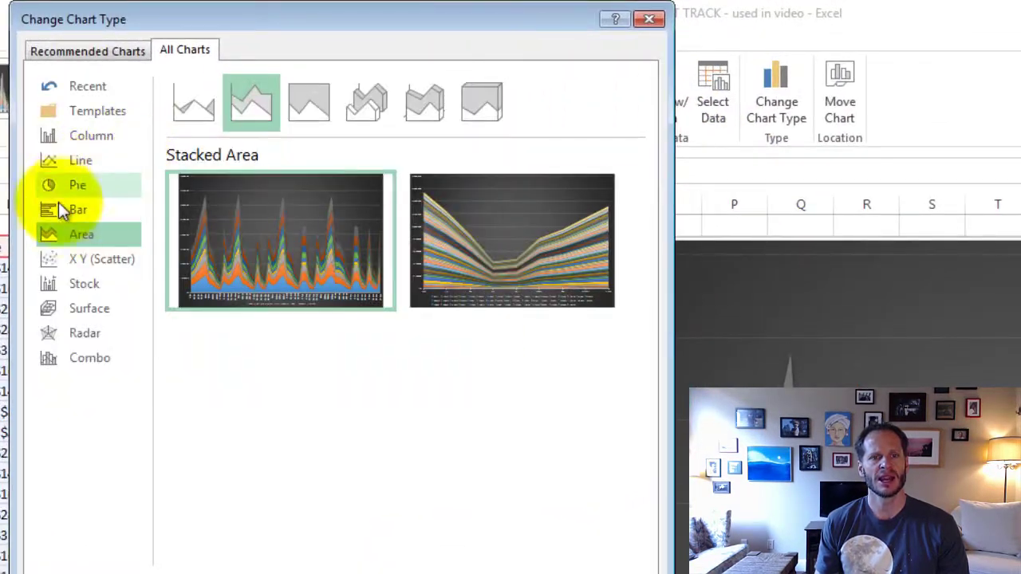
click(74, 210)
click(82, 186)
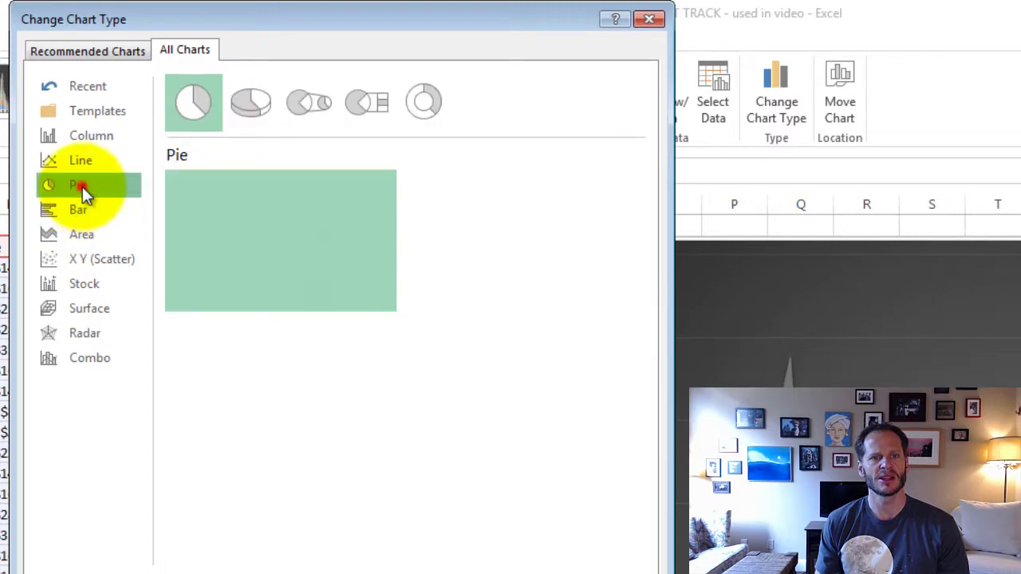
click(82, 203)
click(91, 230)
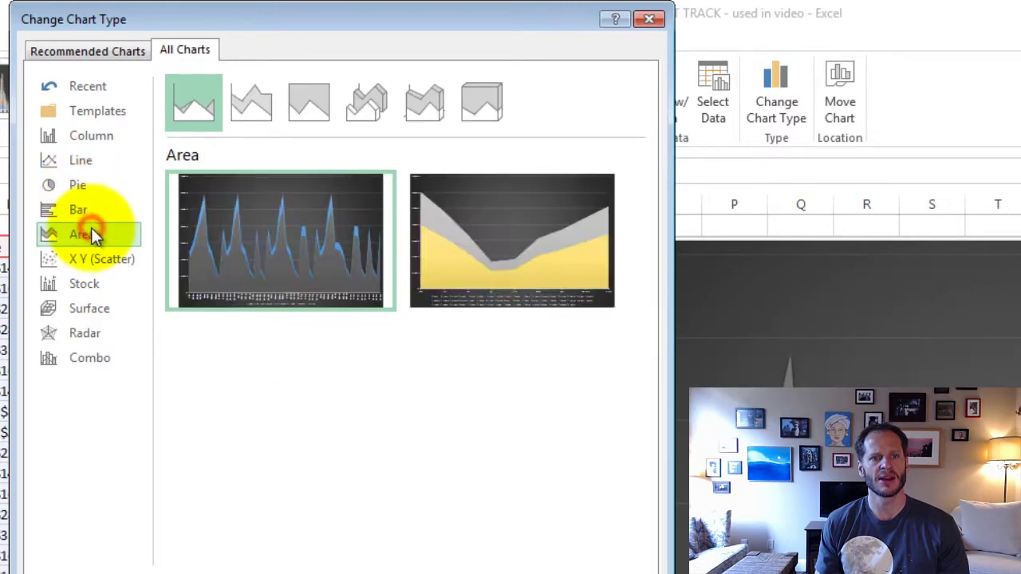
Preview the stacked, 100% stacked, 3-D and plain area variants, and leave the chart type unchanged
click(265, 102)
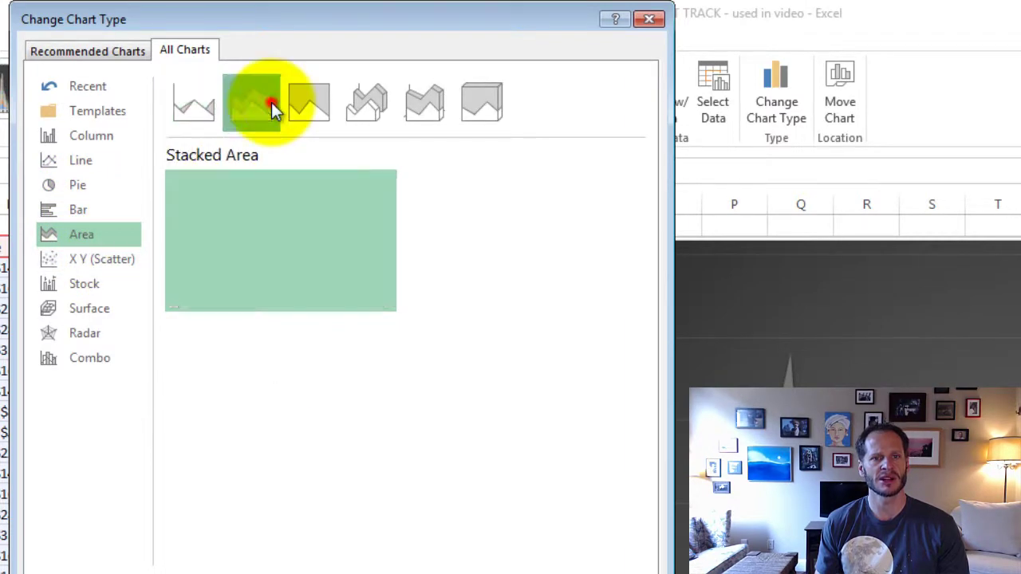
click(308, 103)
click(373, 101)
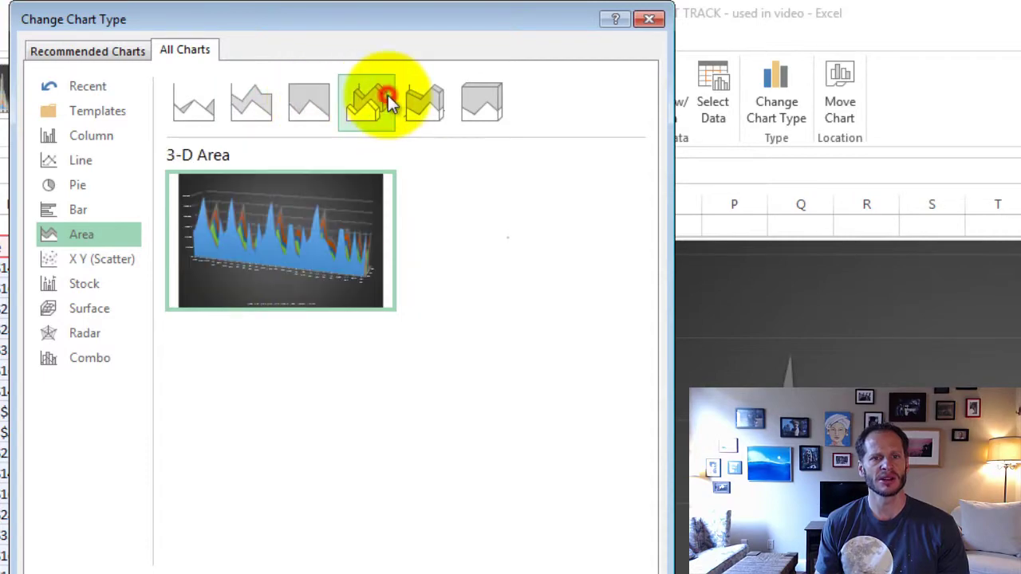
click(409, 101)
click(478, 103)
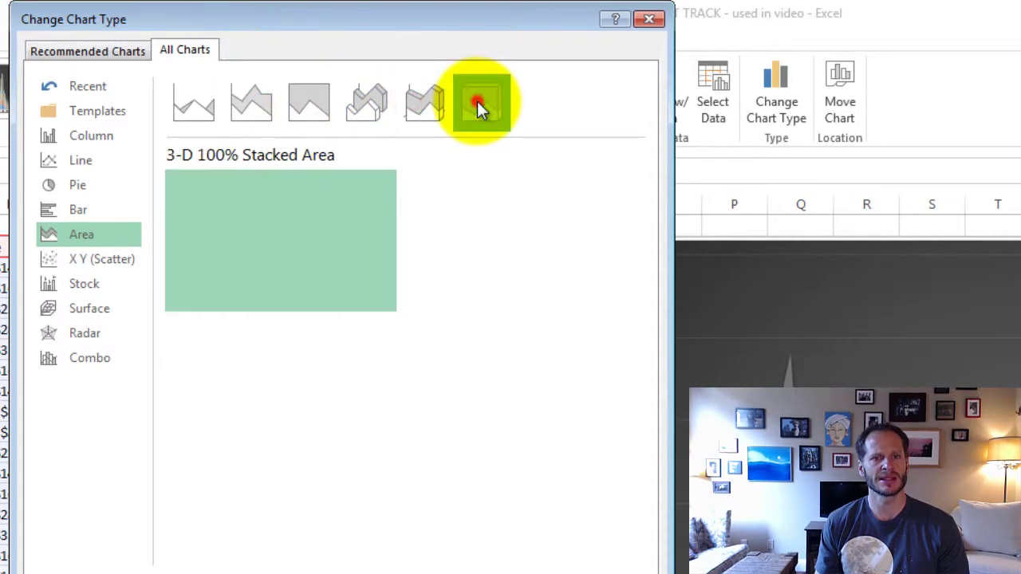
click(213, 113)
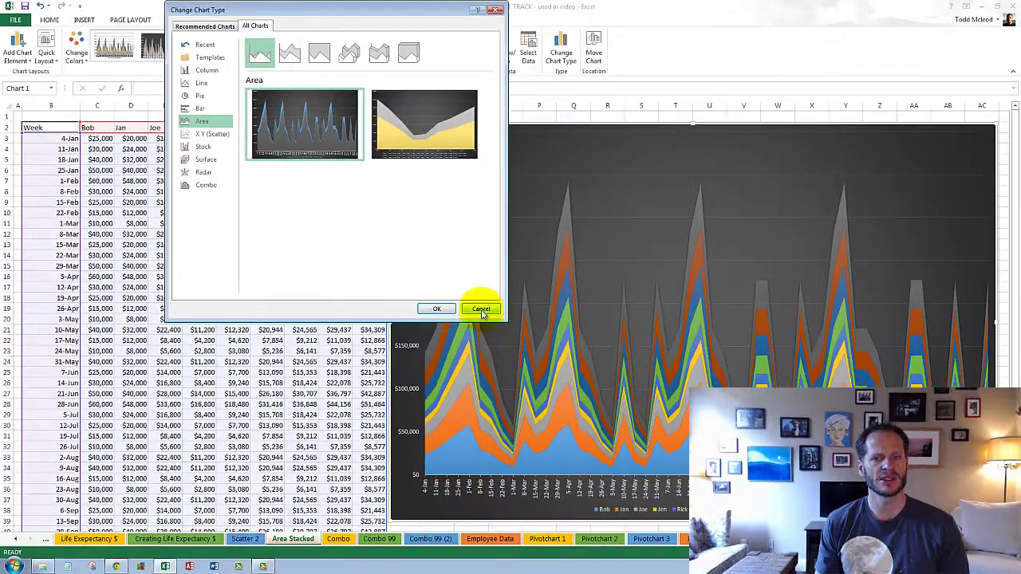
click(480, 310)
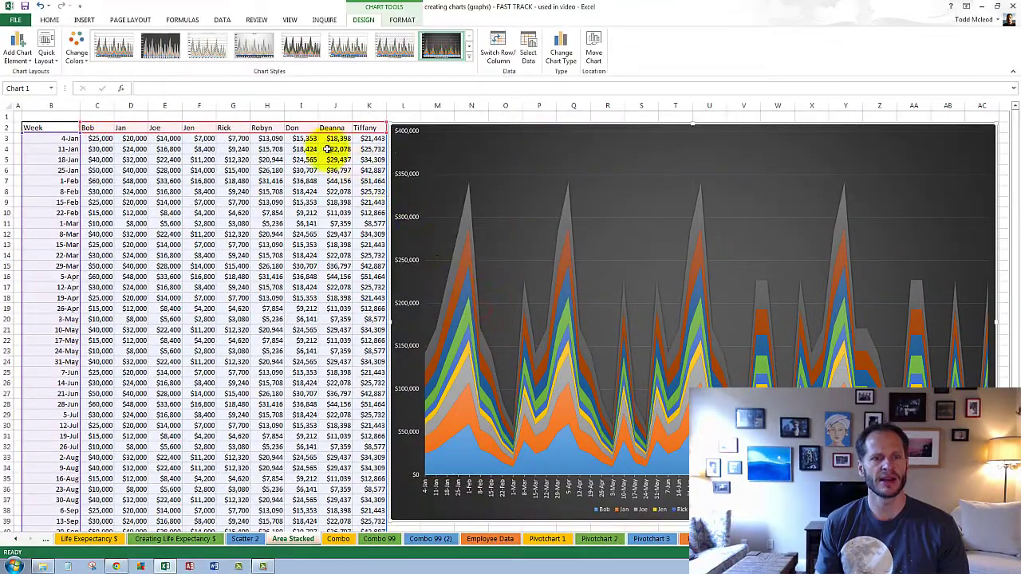
Select the range E5:I18 of the weekly table and check which chart types can be inserted
click(291, 216)
drag(301, 298, 160, 161)
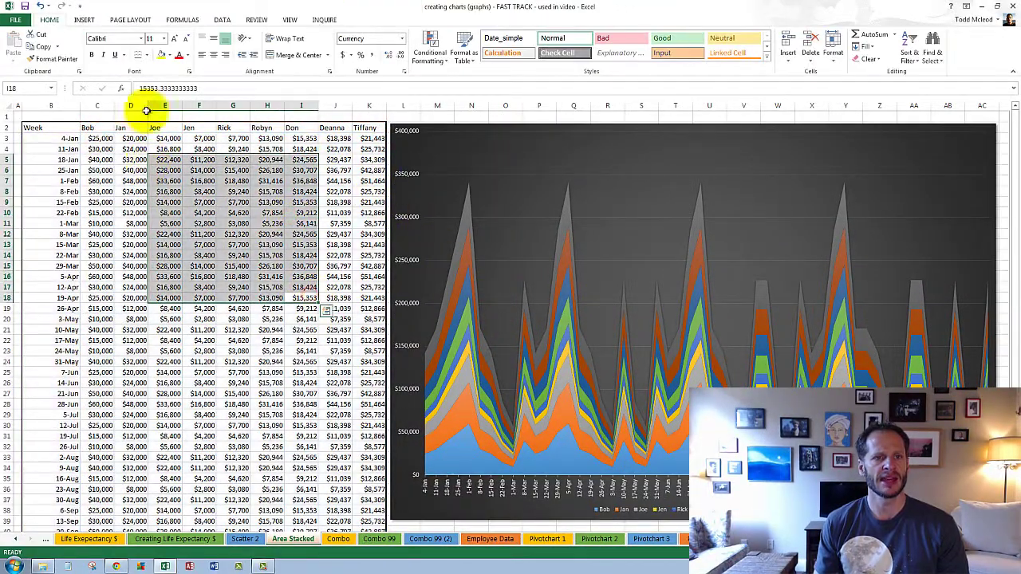
click(88, 20)
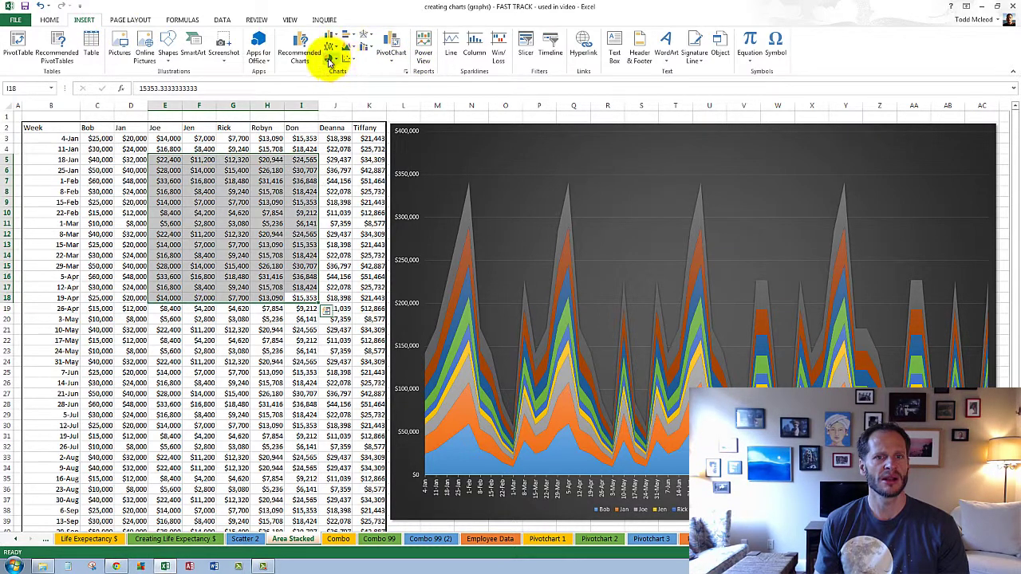
click(336, 159)
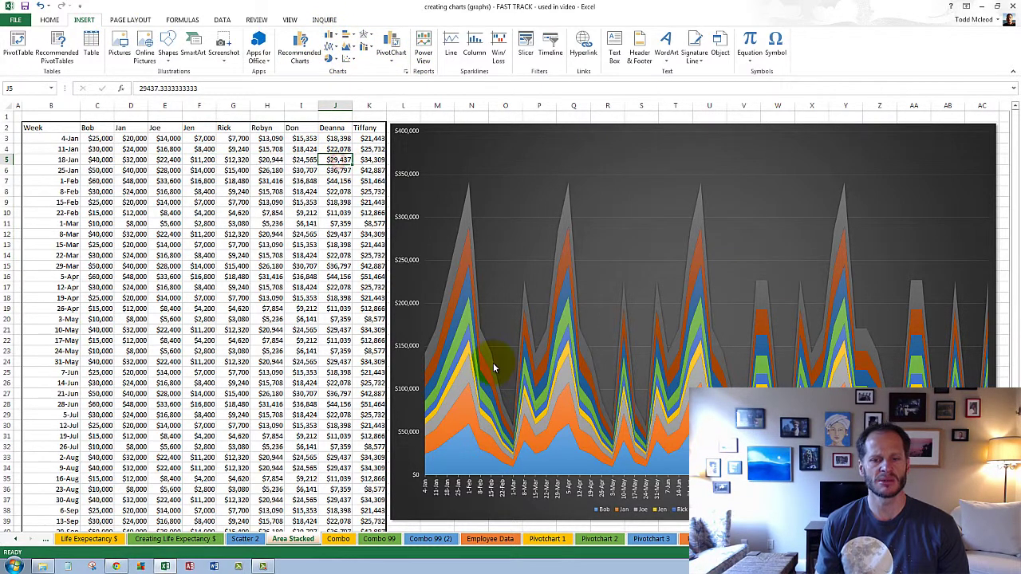
Open the Combo sheet and review its three steps for building a combo chart from Sales and Profits
click(338, 540)
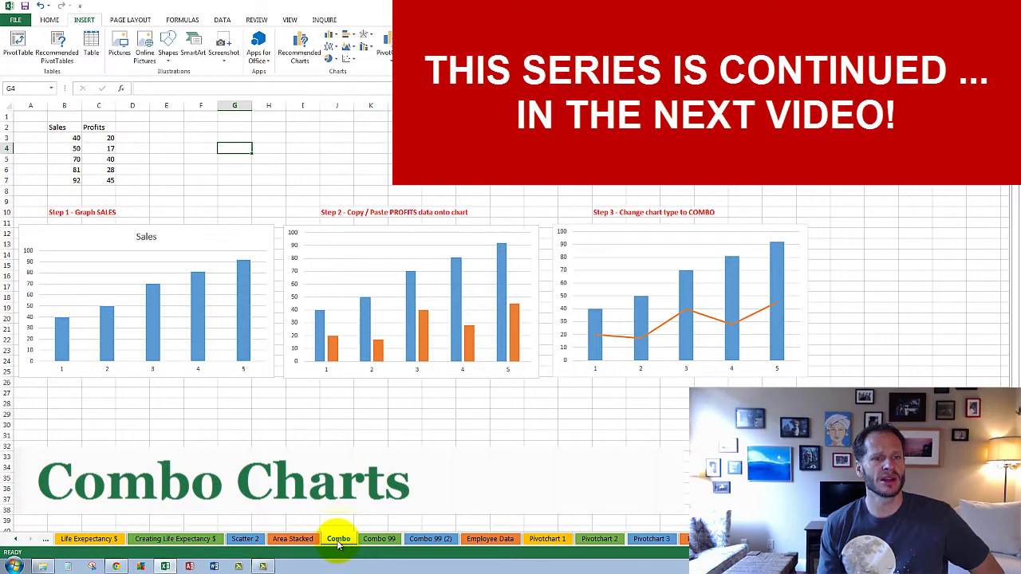
click(72, 212)
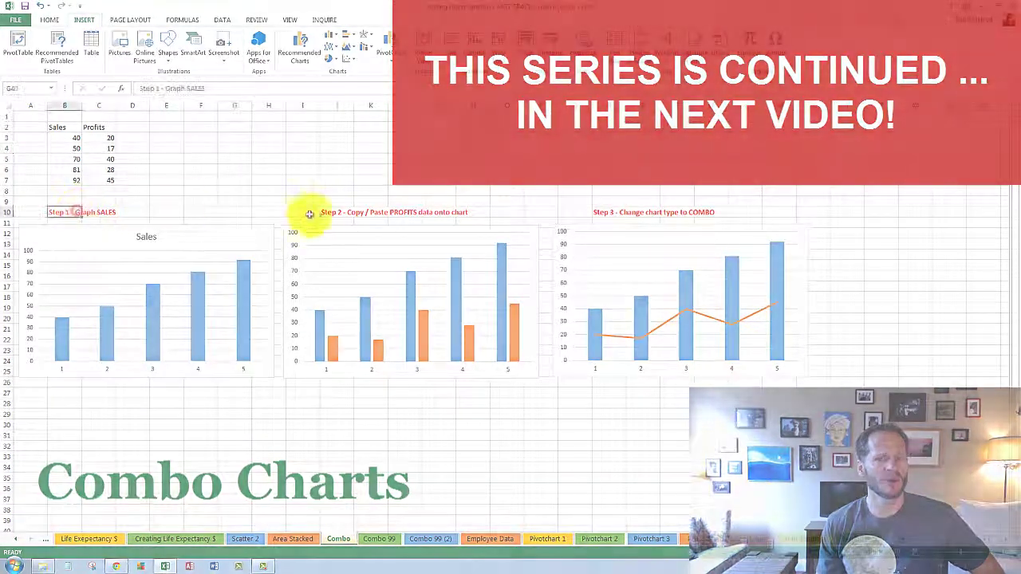